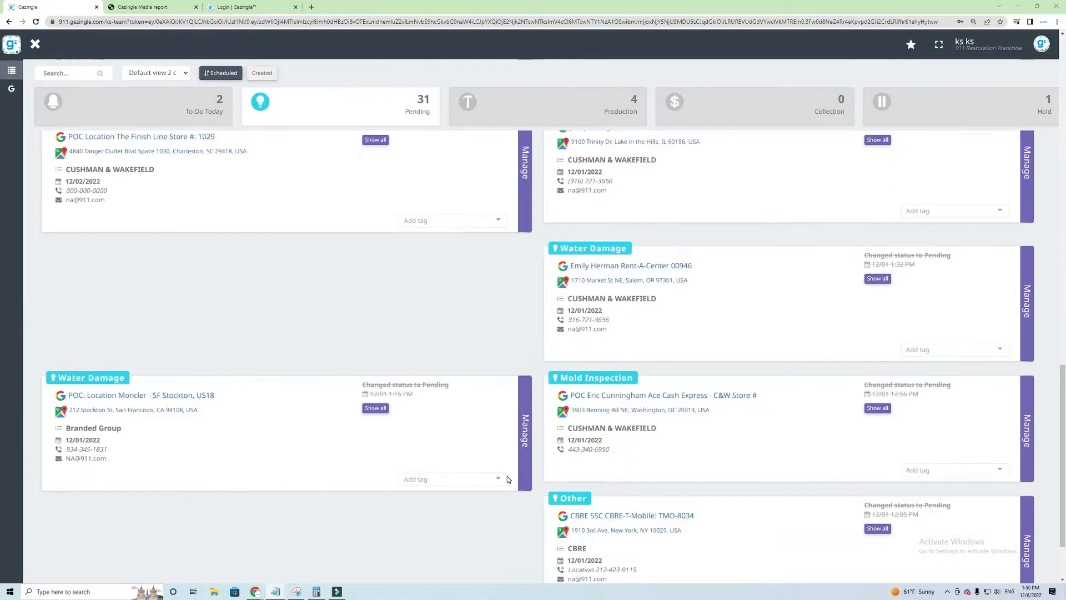
Search the leads for 'test' and open the TEST TEST Mold Inspection lead's Manage window
scroll(506, 477, "down", 2)
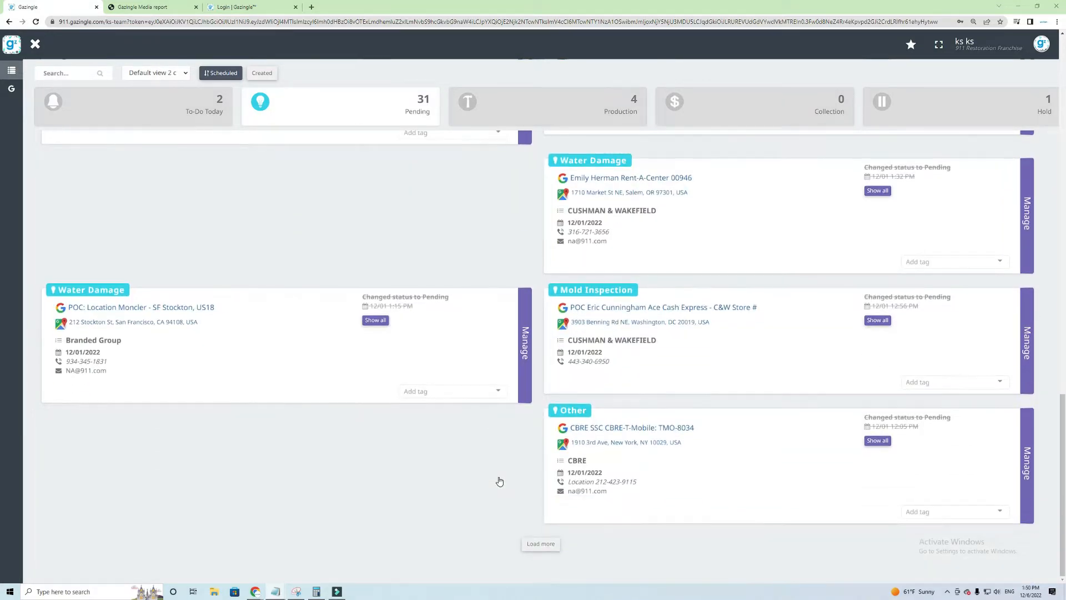
left_click(93, 74)
type("te")
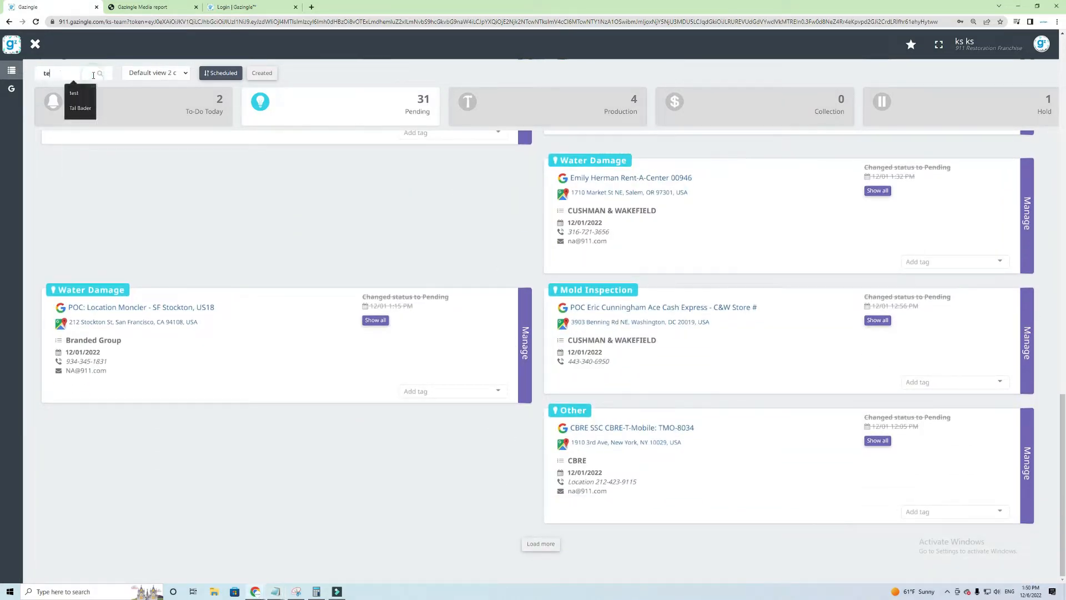
type("st")
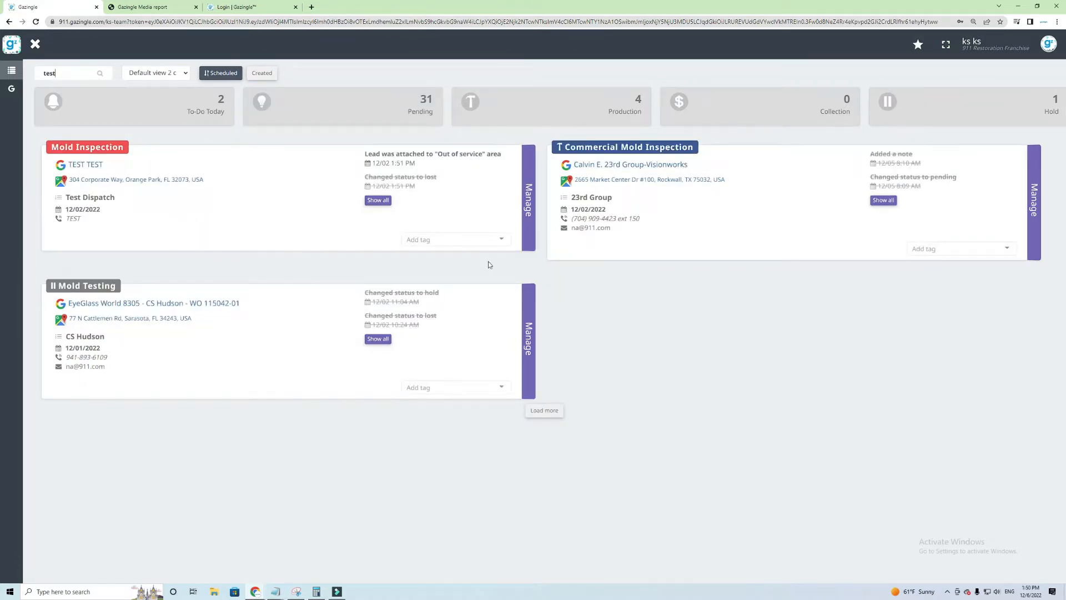
left_click(528, 195)
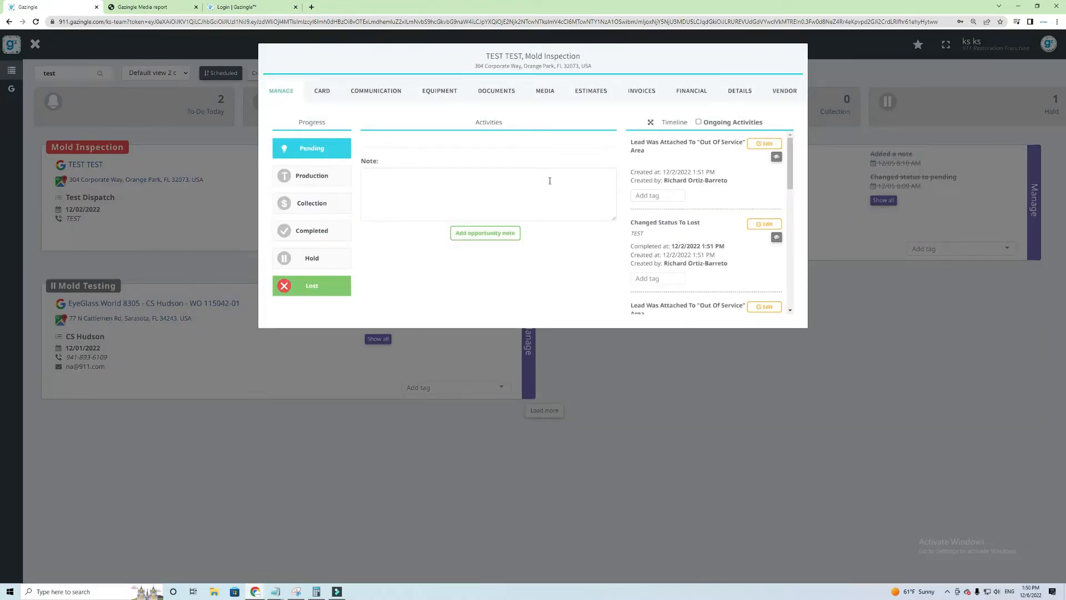
Under the Pending stage, schedule a new ToDo activity for the TEST TEST lead
left_click(321, 148)
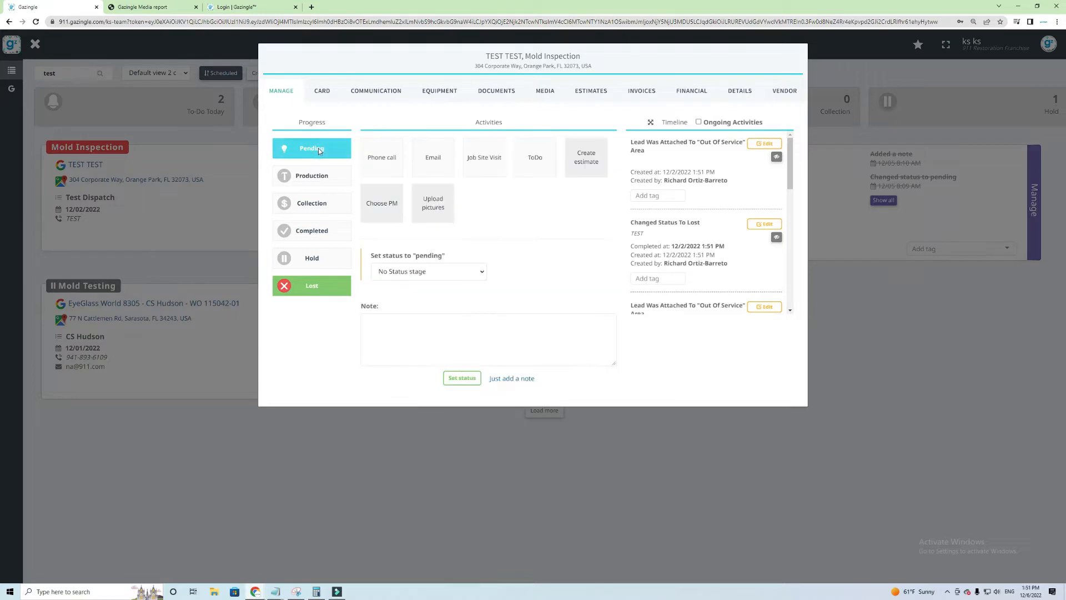
mouse_move(532, 154)
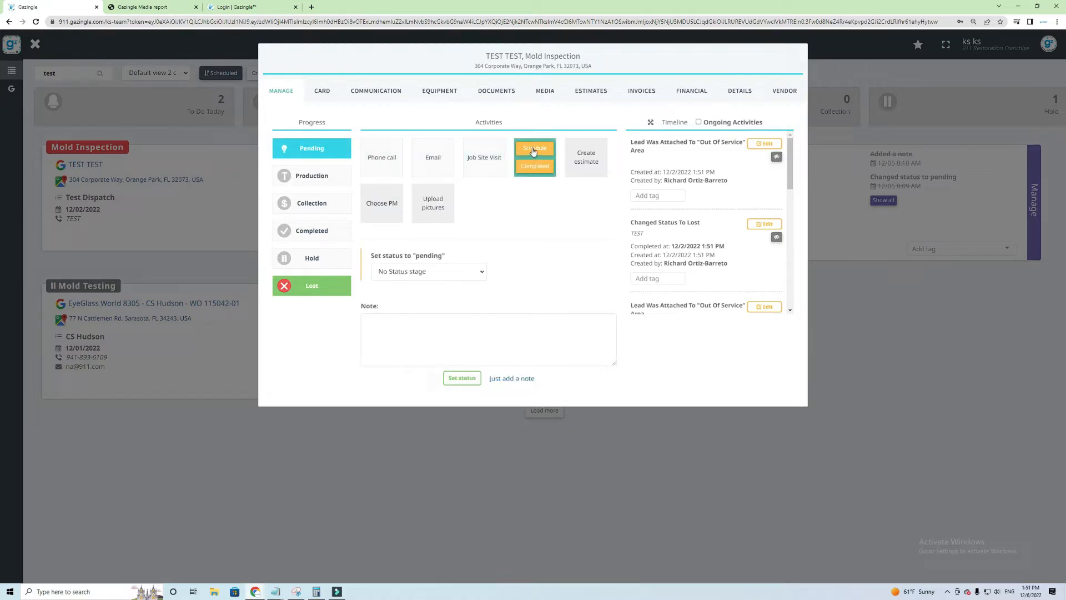
left_click(533, 151)
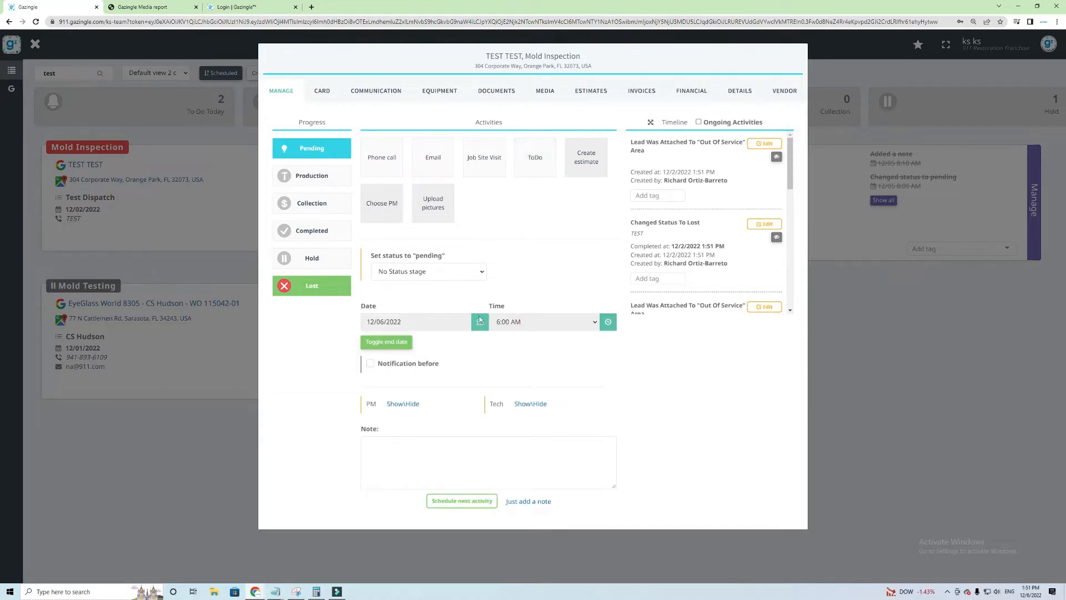
Set the ToDo start to 12/07/2022 at 6:30 AM
left_click(426, 325)
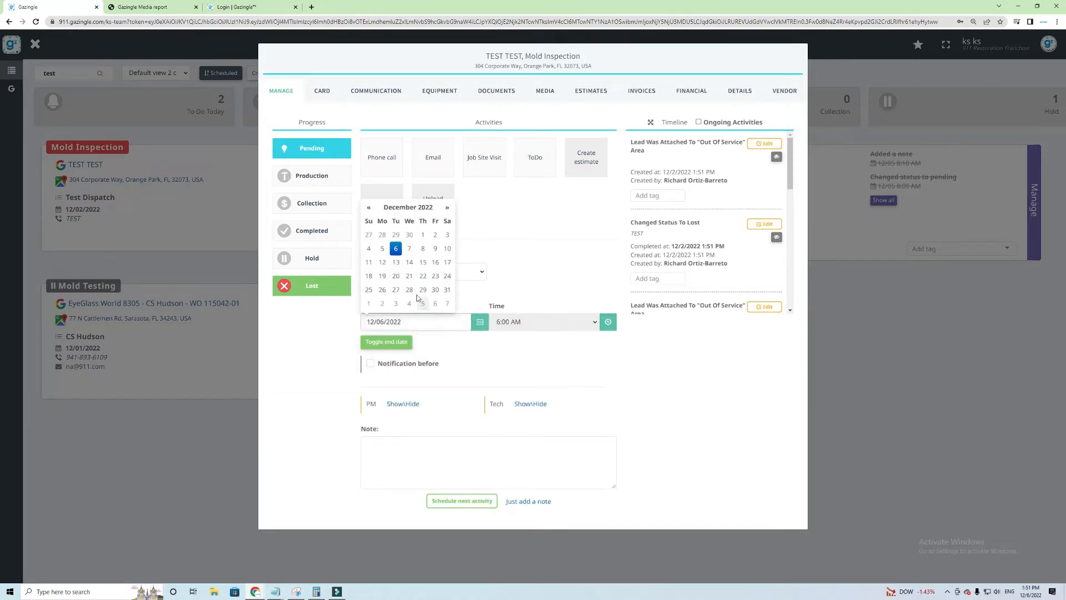
left_click(412, 251)
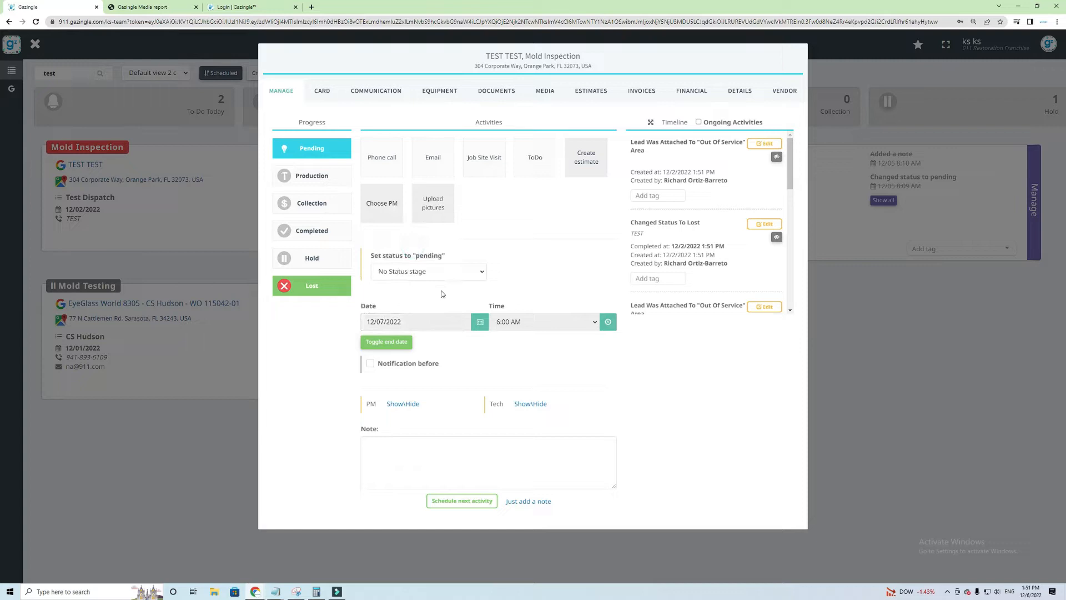
left_click(537, 324)
left_click(527, 355)
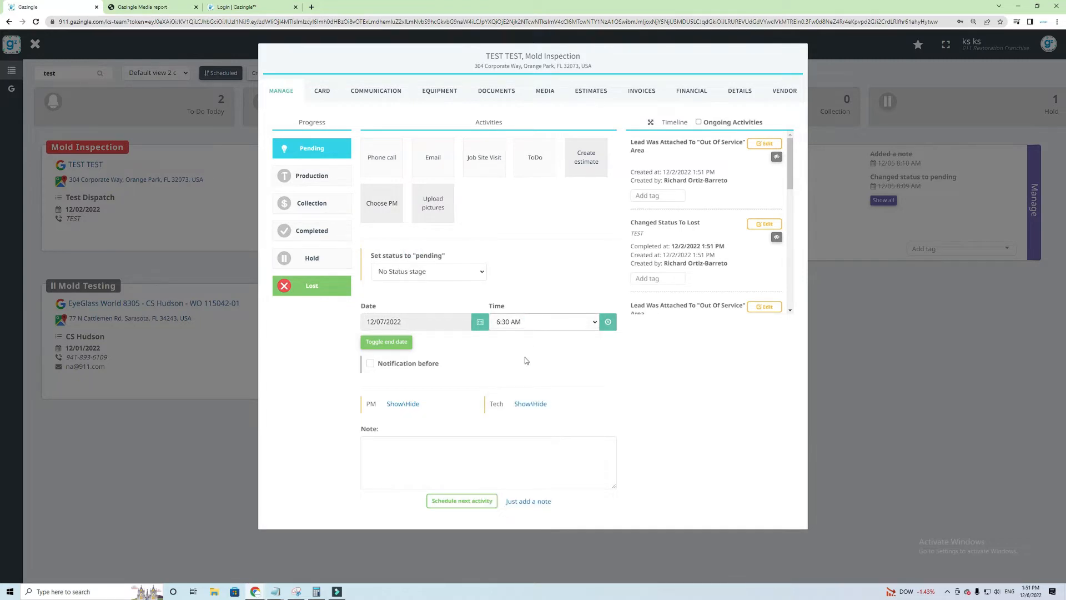
Add an end date of 12/07/2022 with an end time of 6:45 AM
left_click(380, 343)
left_click(402, 373)
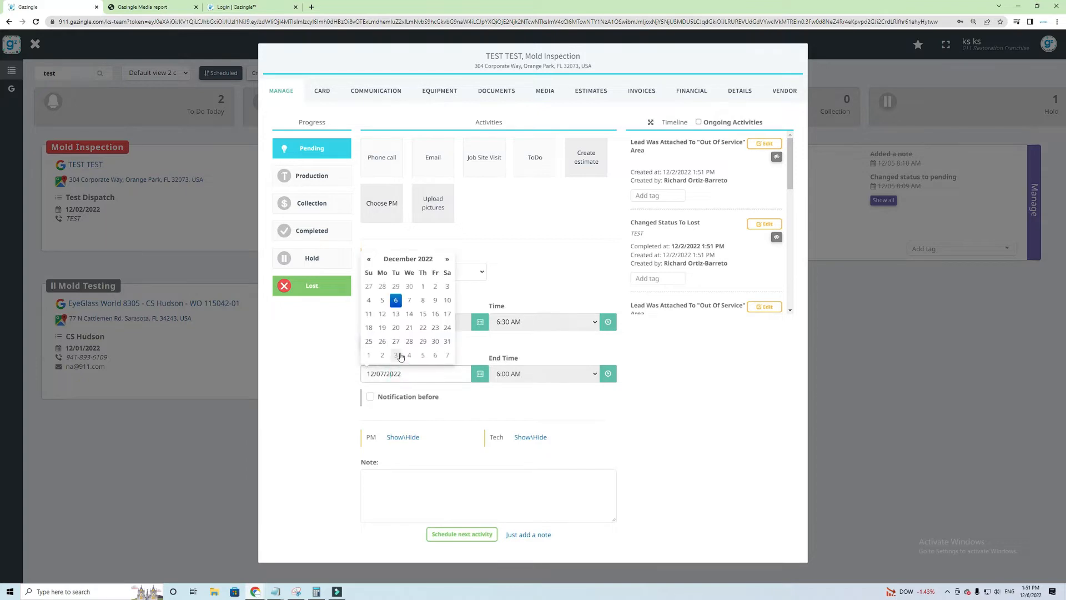
left_click(395, 300)
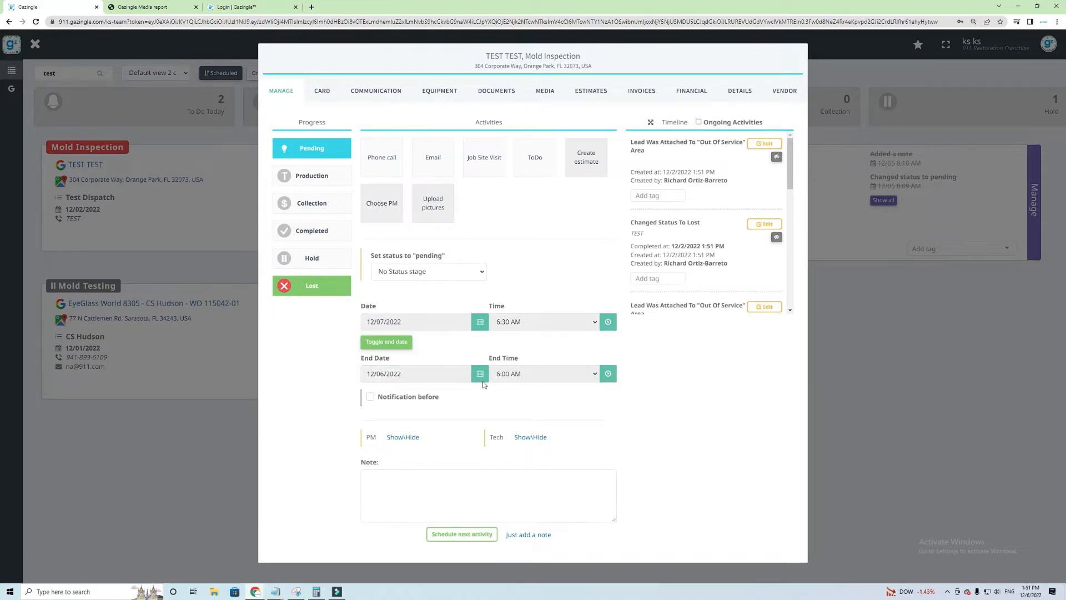
left_click(438, 374)
left_click(409, 301)
left_click(521, 373)
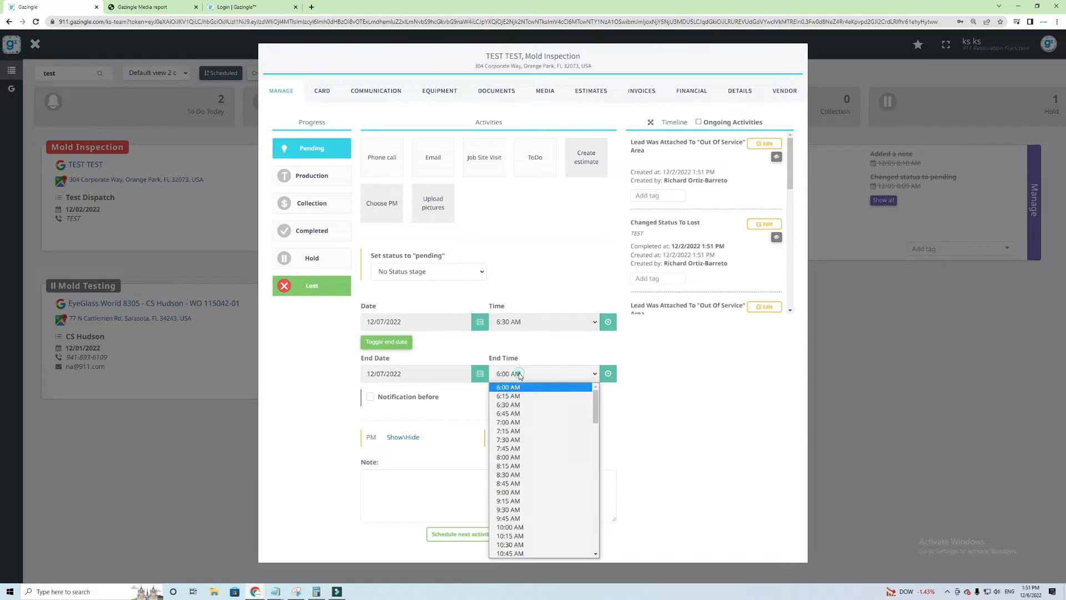
left_click(523, 415)
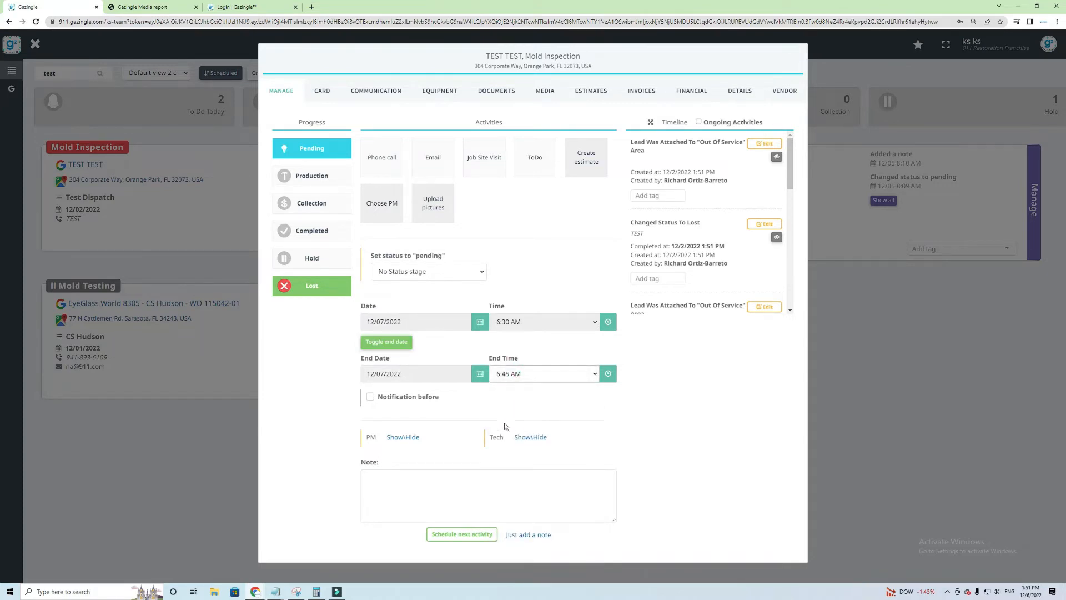
Turn on a notification 1 Hours before the ToDo
left_click(371, 397)
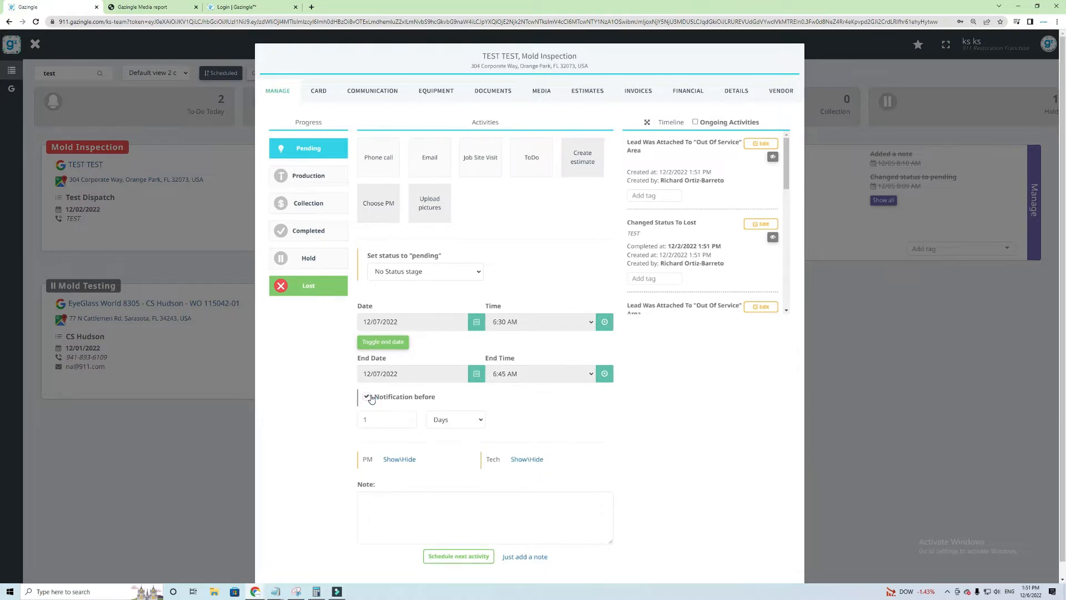
left_click(460, 418)
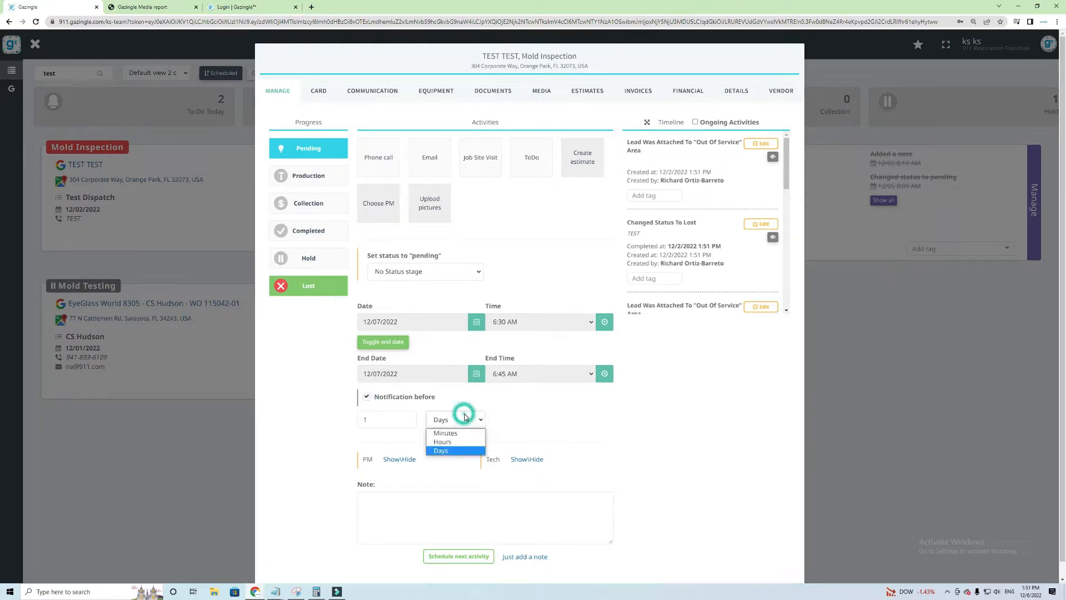
left_click(459, 437)
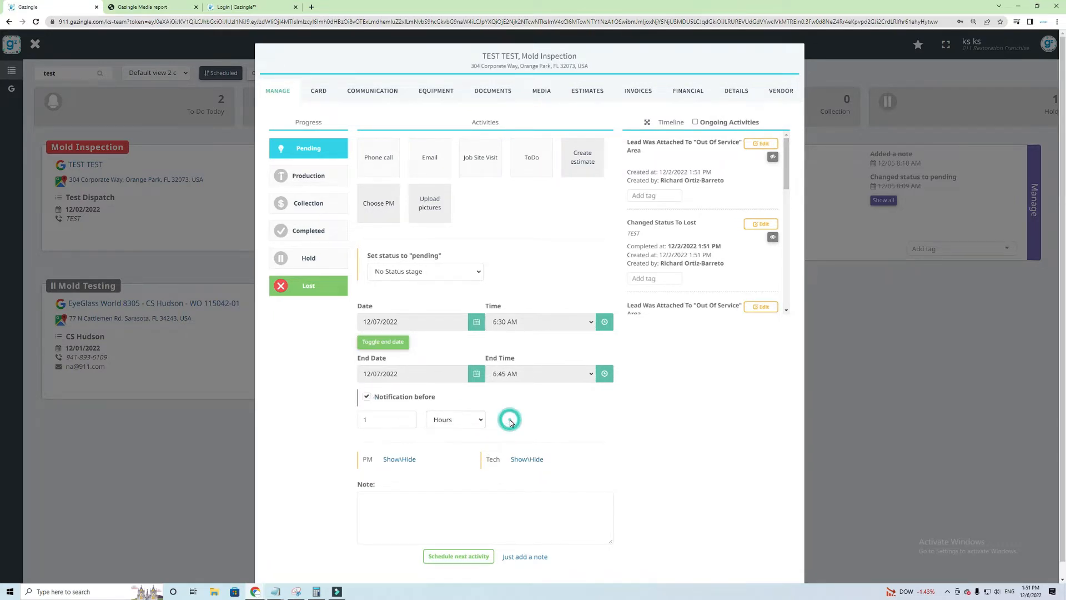
scroll(433, 483, "down", 1)
Schedule the ToDo with the note 'Give ETA', then open the Water Mitigation lead
left_click(420, 487)
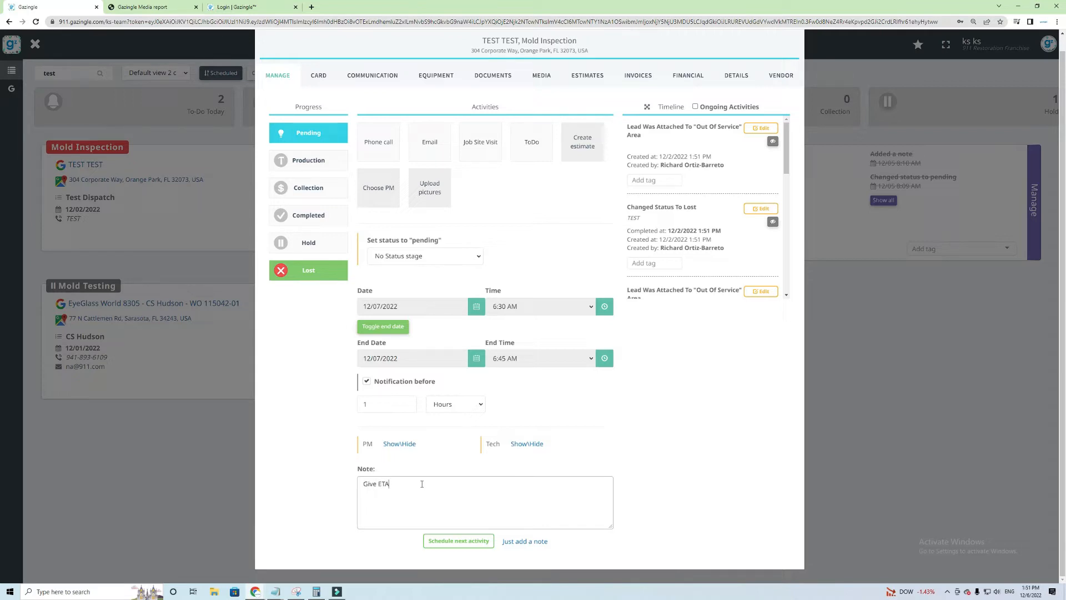
left_click(453, 542)
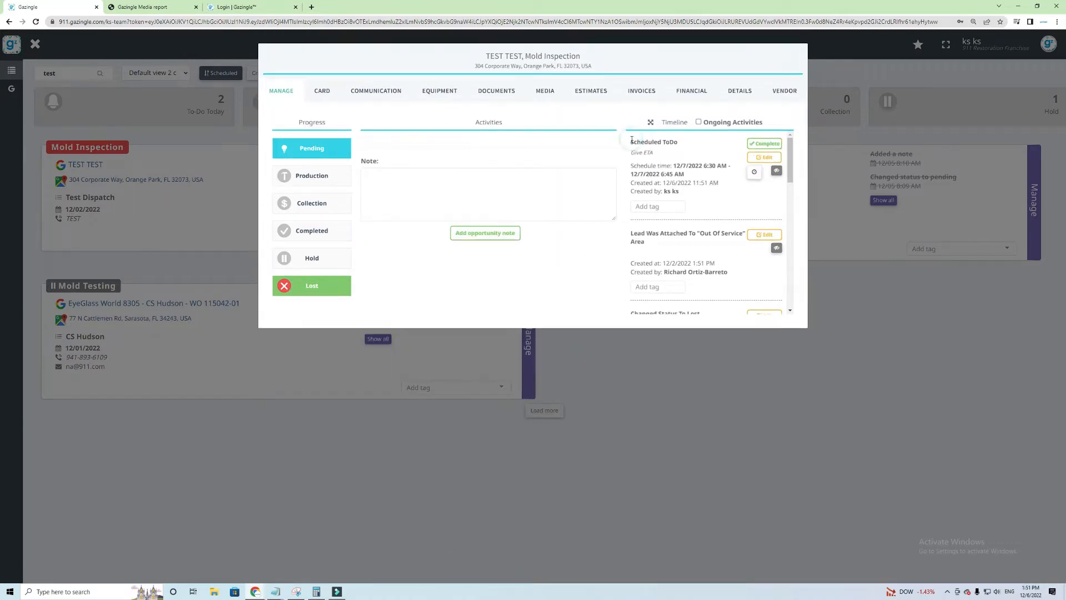
left_click_drag(631, 139, 685, 199)
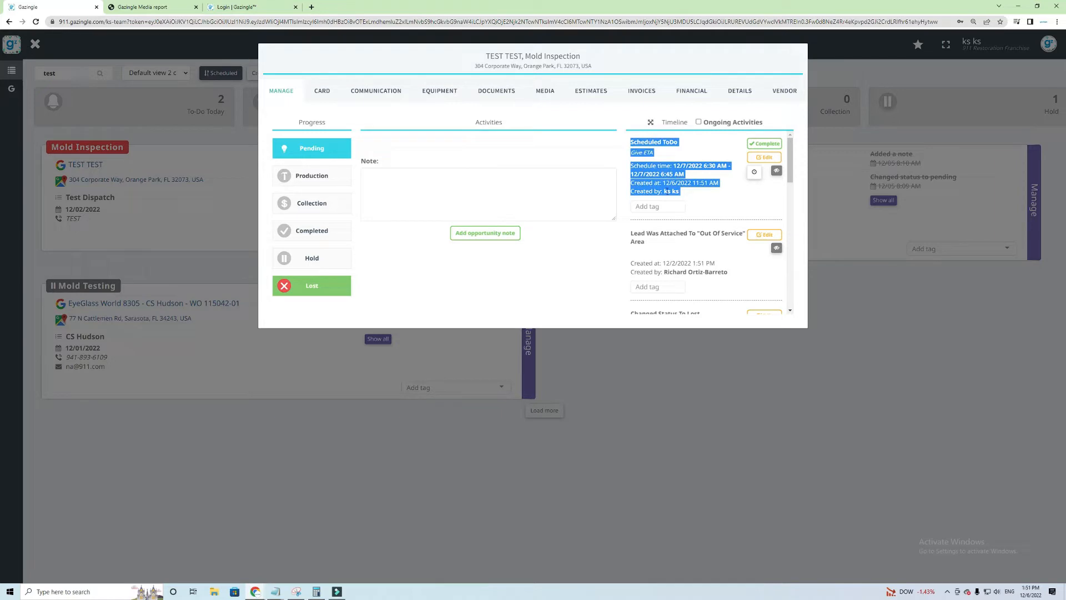
left_click(693, 198)
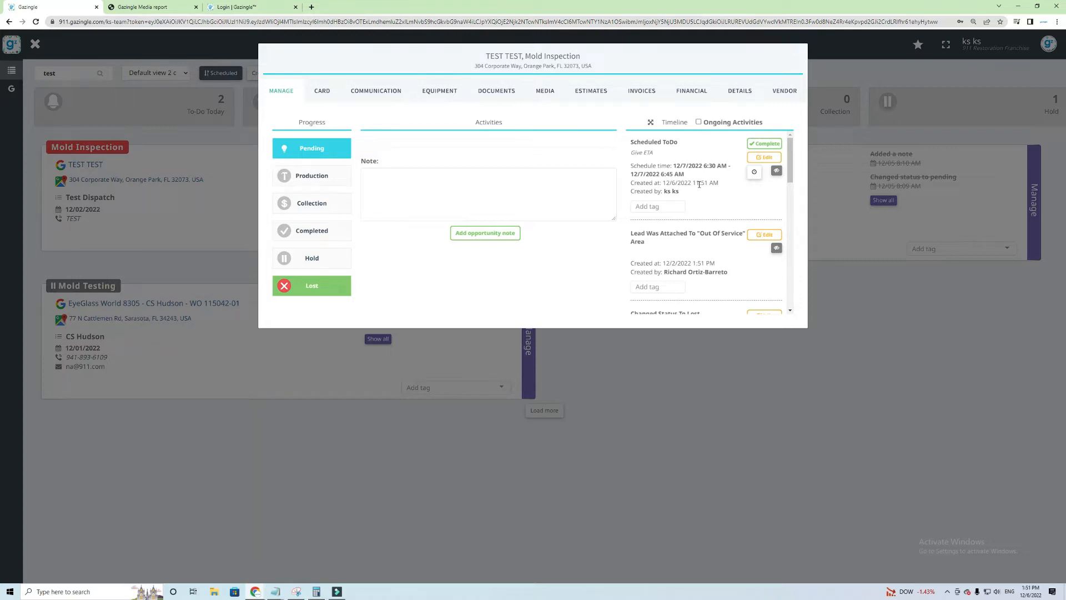
left_click(500, 95)
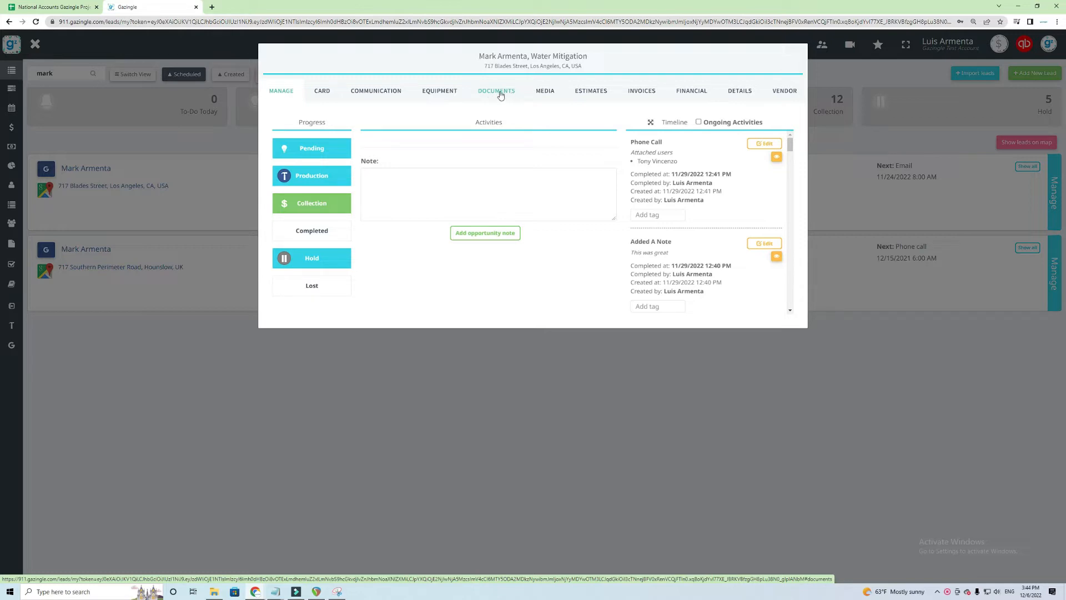
Download the third Test SErv 3 file in the Signed documents folder as a PDF
left_click(500, 95)
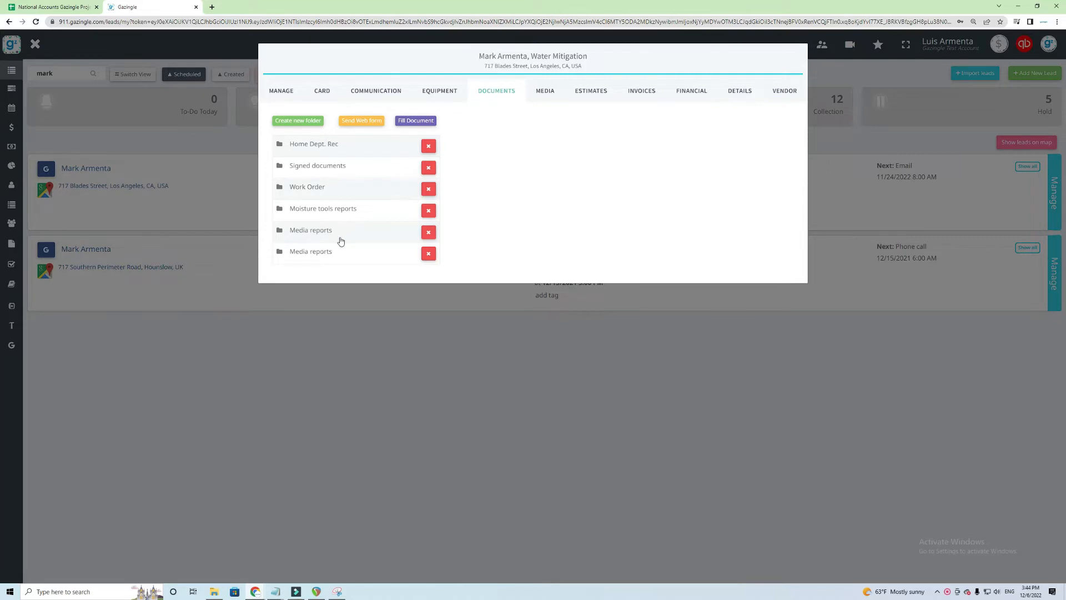
left_click(348, 165)
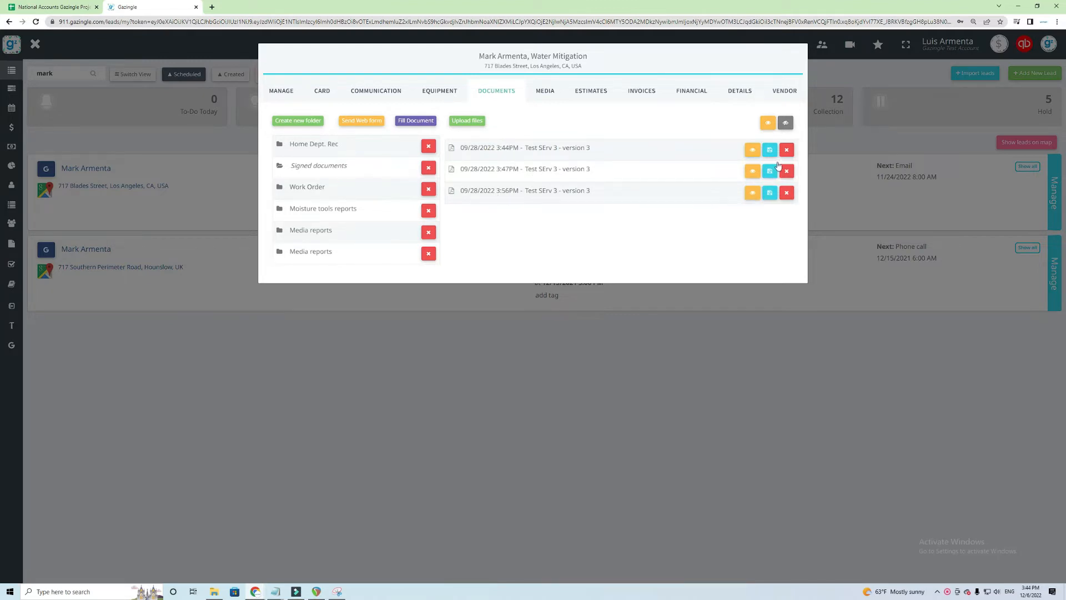
left_click(771, 195)
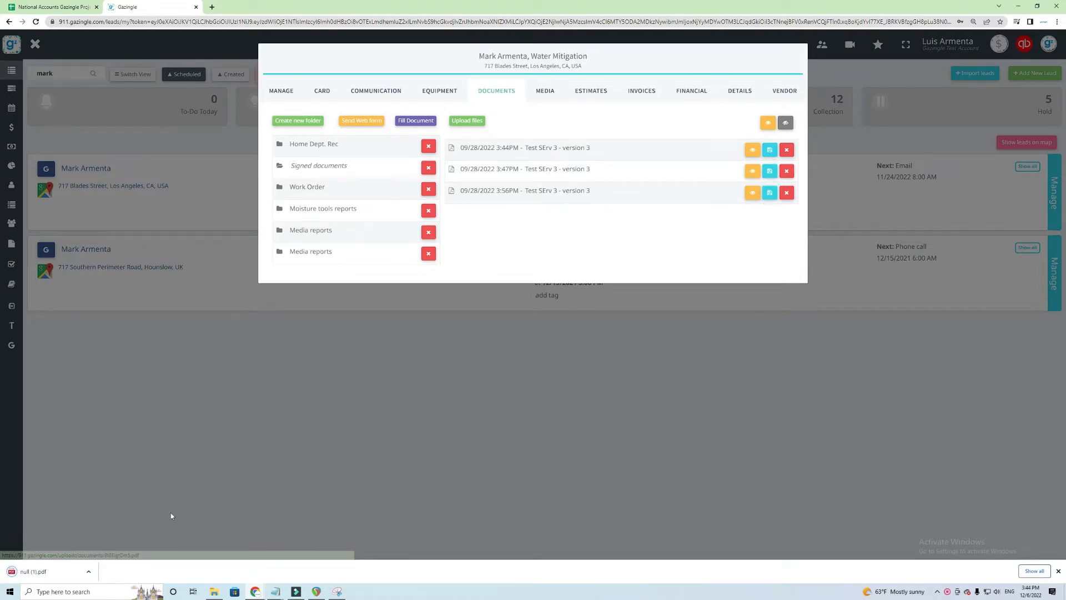
View null (1).pdf through to its page-3 signatures, then close the PDF tab
left_click(60, 578)
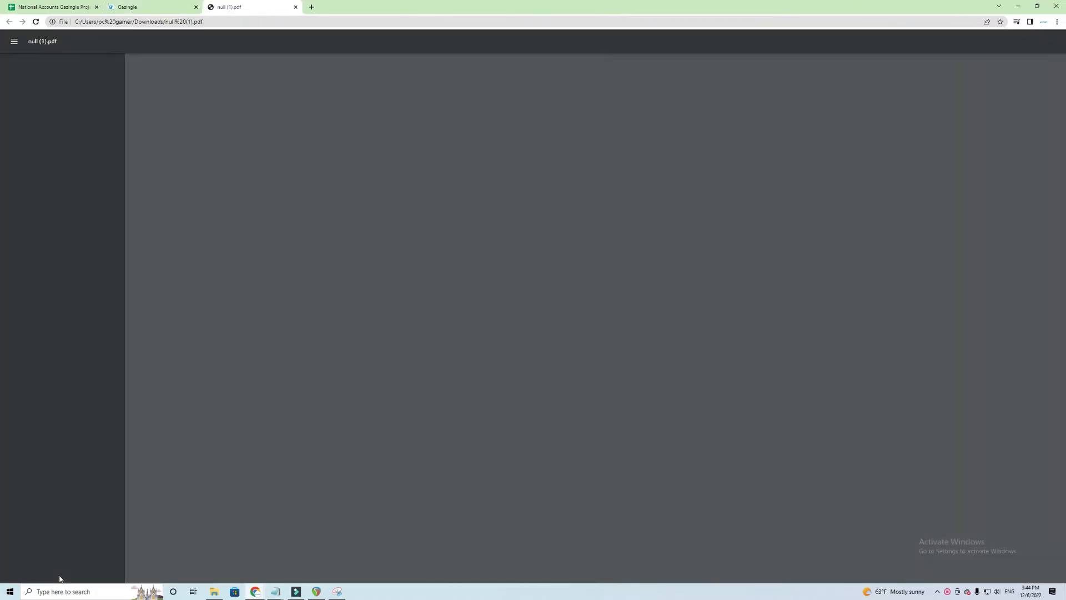
scroll(592, 290, "down", 4)
scroll(592, 290, "down", 10)
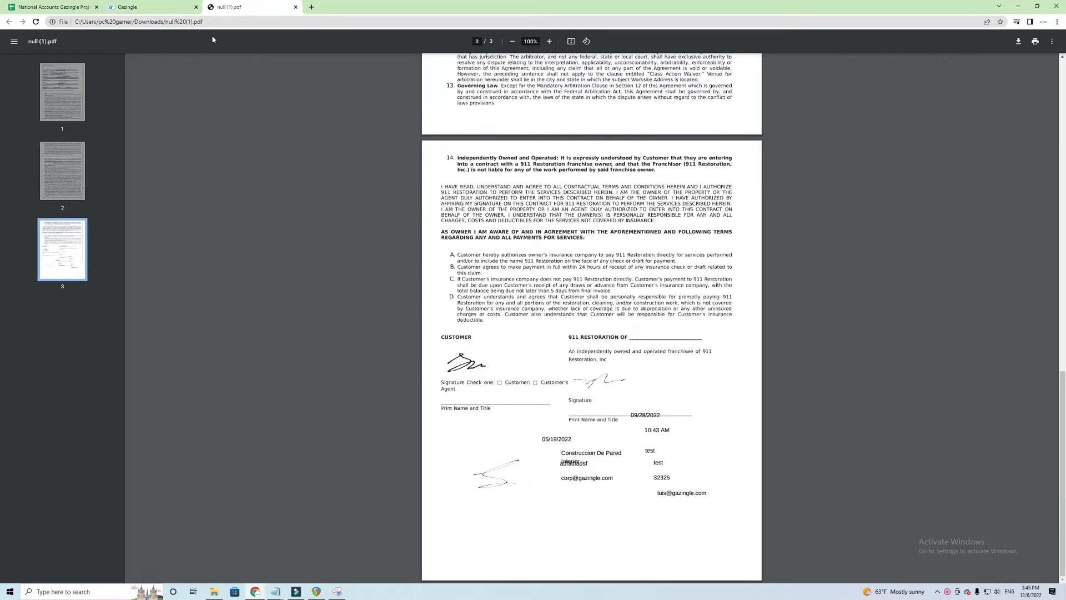
left_click(296, 8)
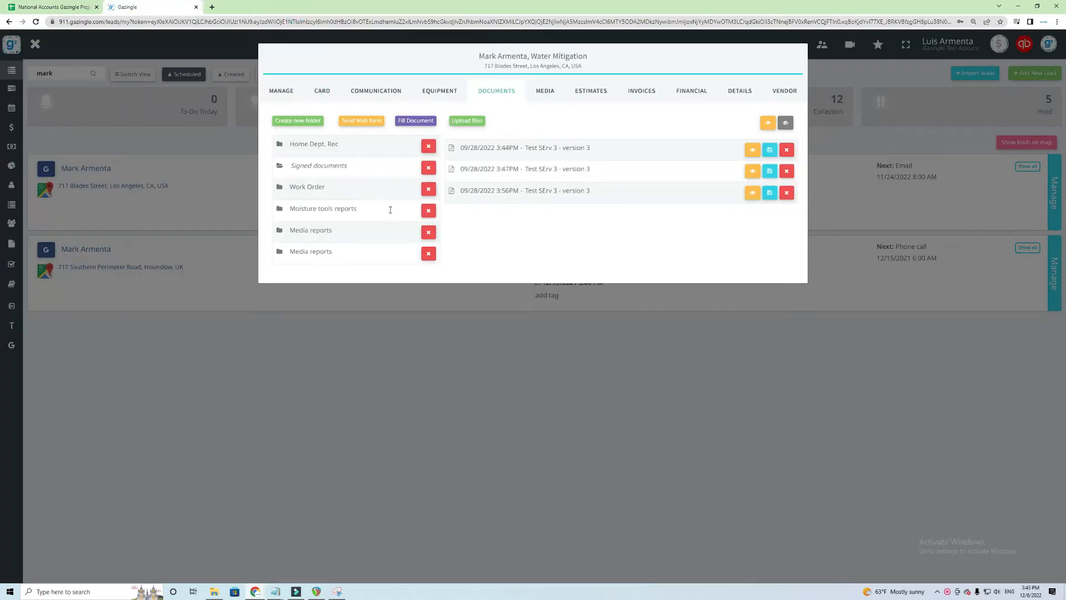
Browse the lead's dated media folders, ending in 2022-10-28 with its eight .jpg photos
left_click(545, 93)
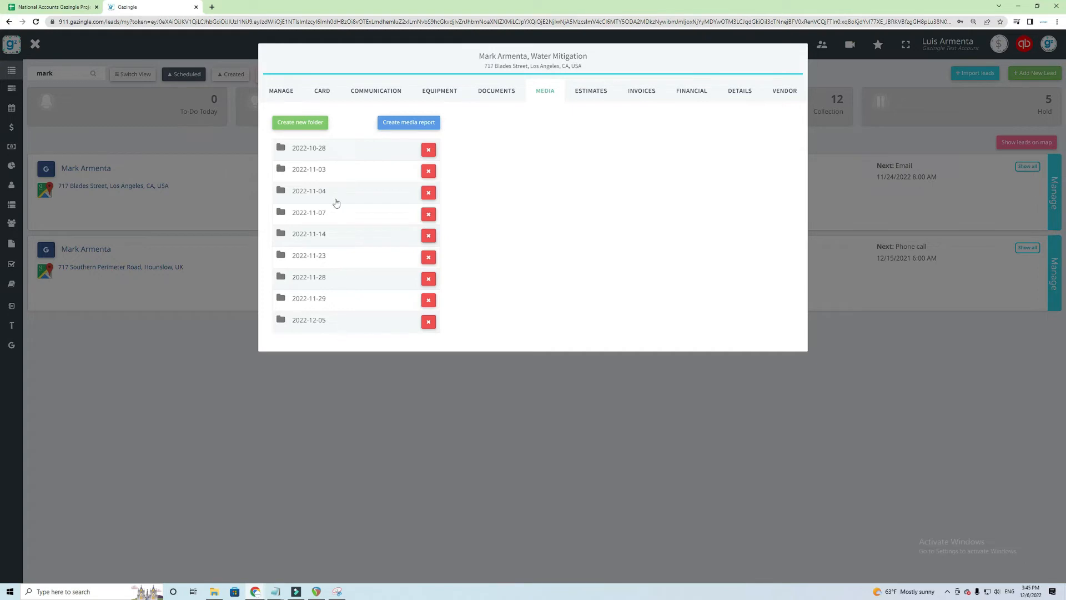
left_click(334, 148)
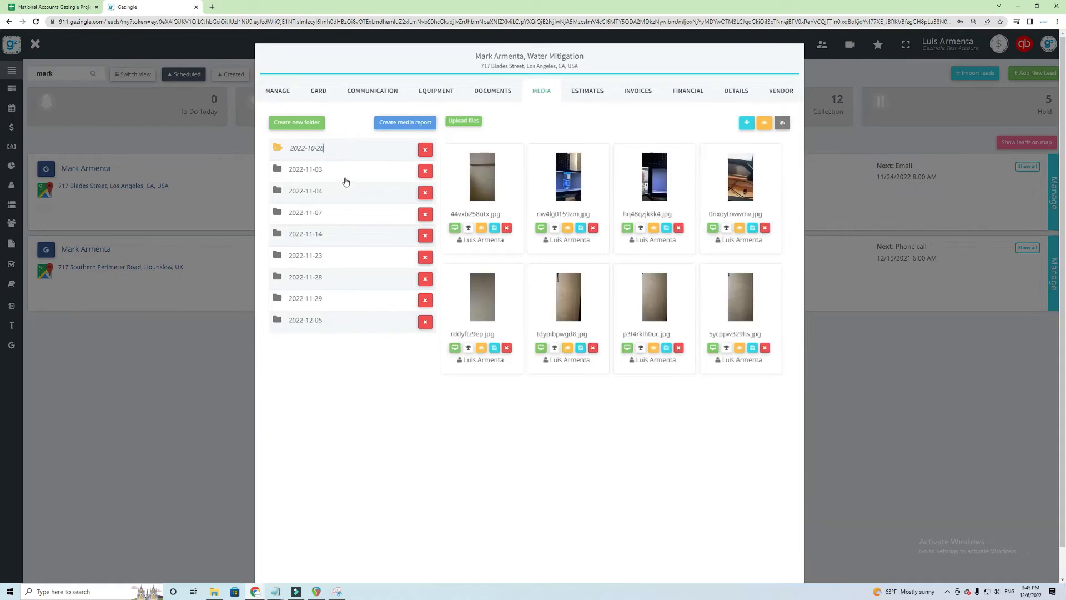
left_click(336, 169)
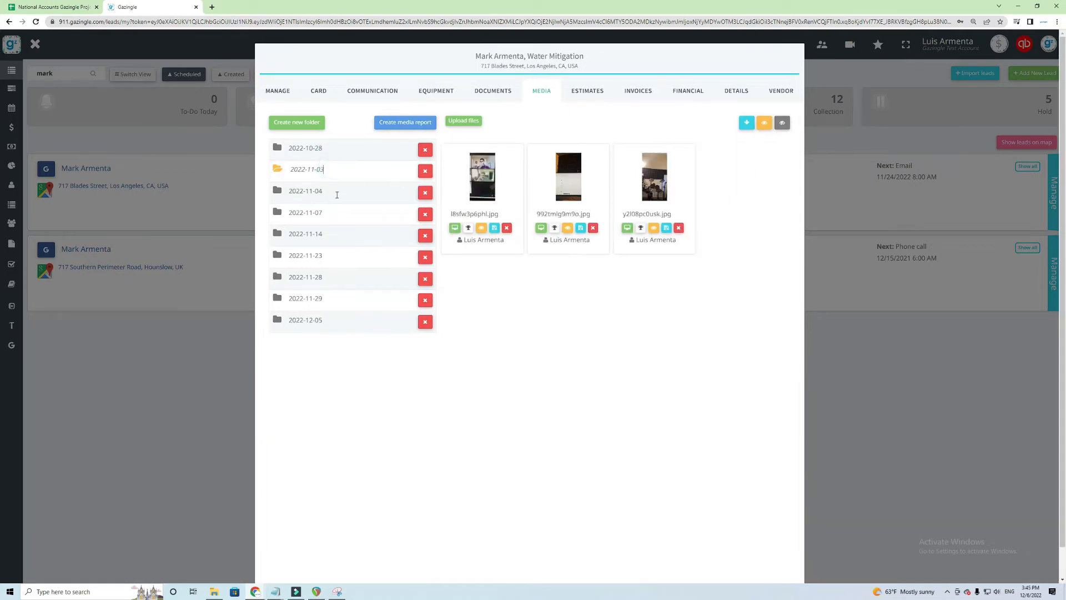
left_click(337, 192)
left_click(337, 215)
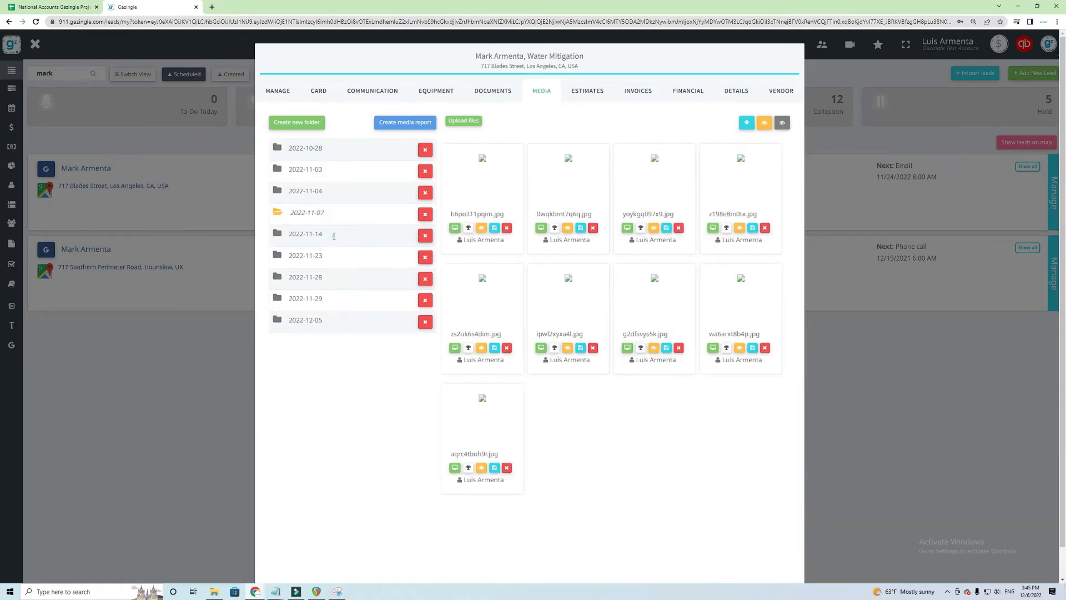
left_click(333, 235)
left_click(331, 256)
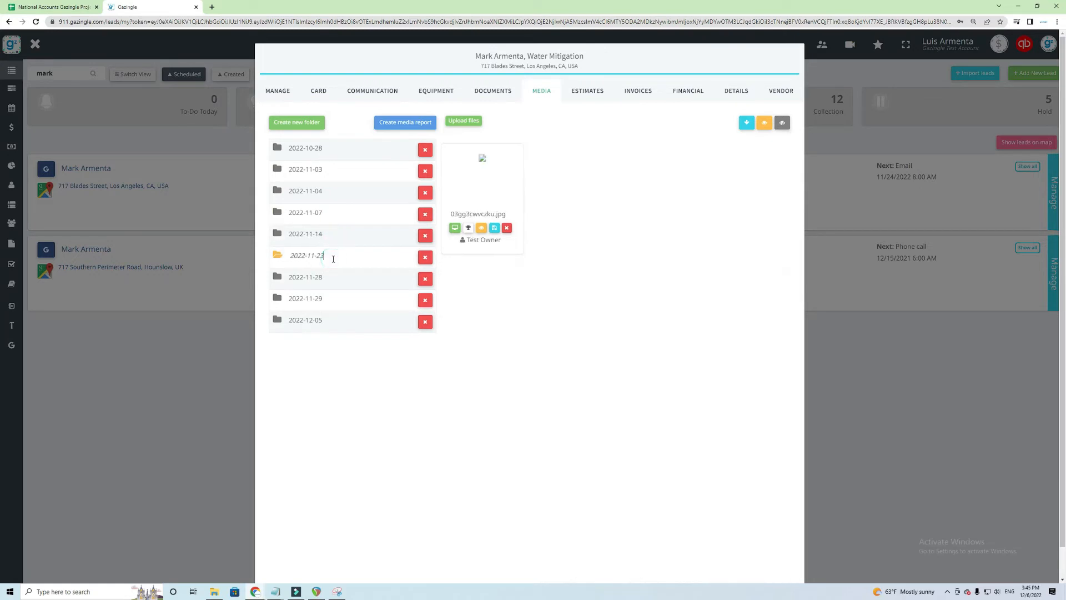
left_click(344, 191)
left_click(340, 169)
left_click(347, 148)
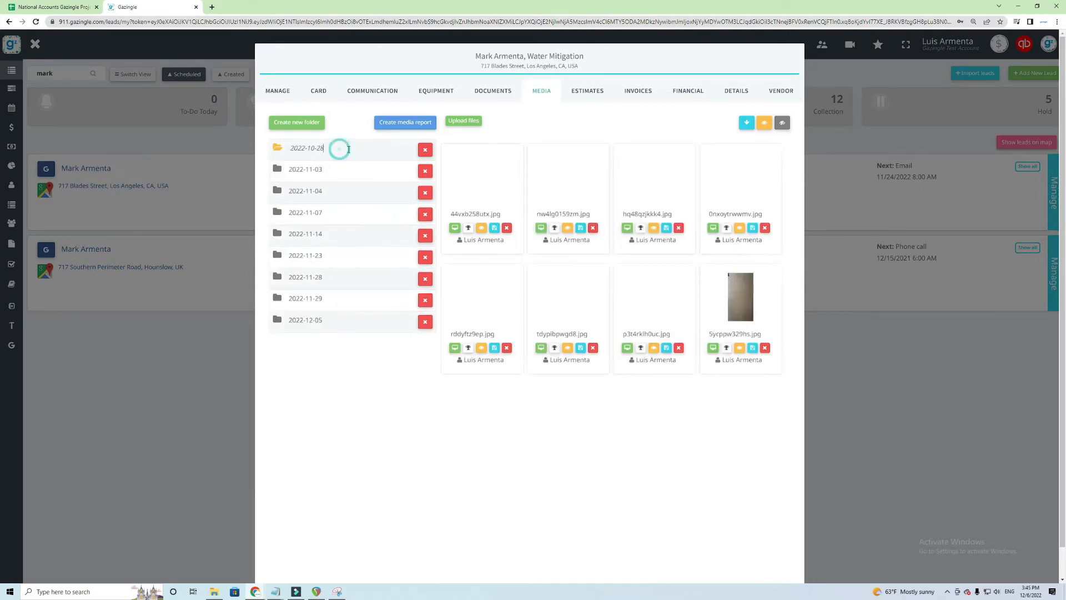
Create the lead's photo media report, skim it, and download it as a PDF
left_click(405, 123)
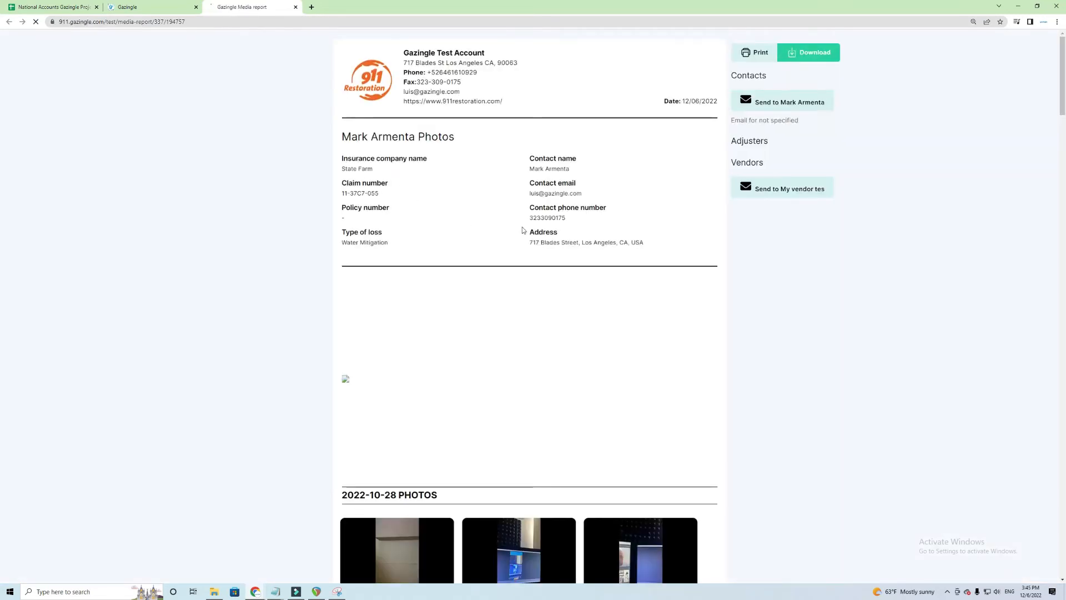
scroll(558, 300, "down", 6)
scroll(545, 334, "up", 6)
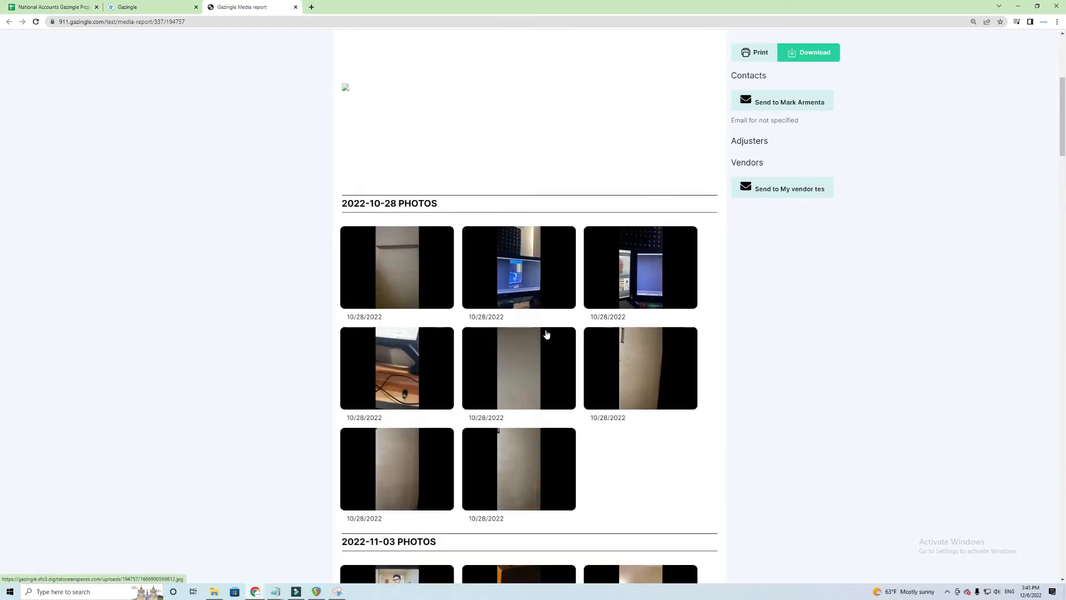
left_click(807, 52)
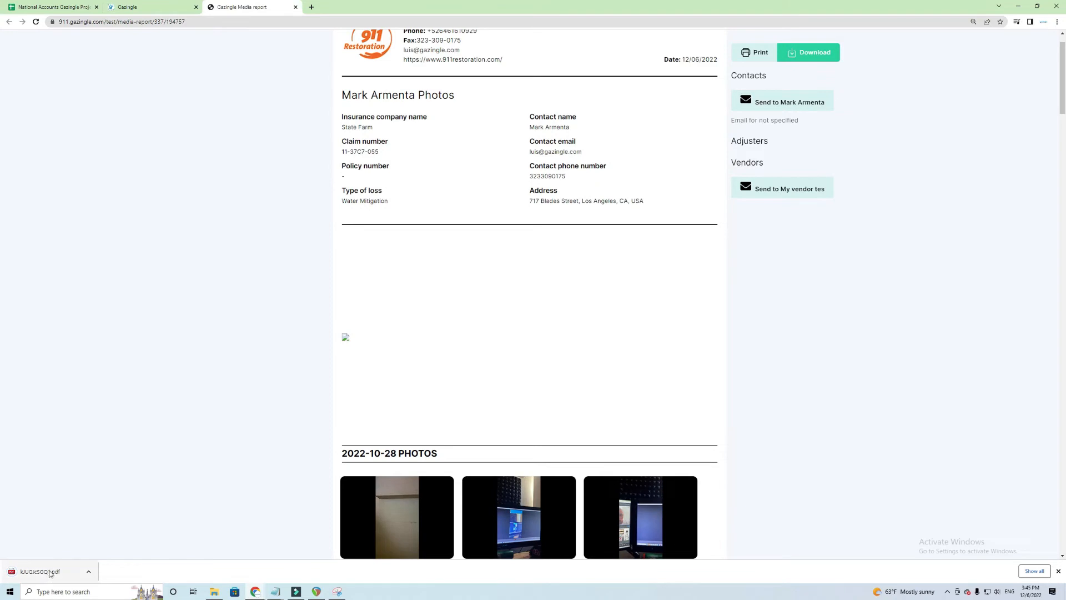
Page through the 10-page media report PDF, dismiss the download bar, and return to Gazingle
left_click(50, 574)
scroll(623, 316, "down", 15)
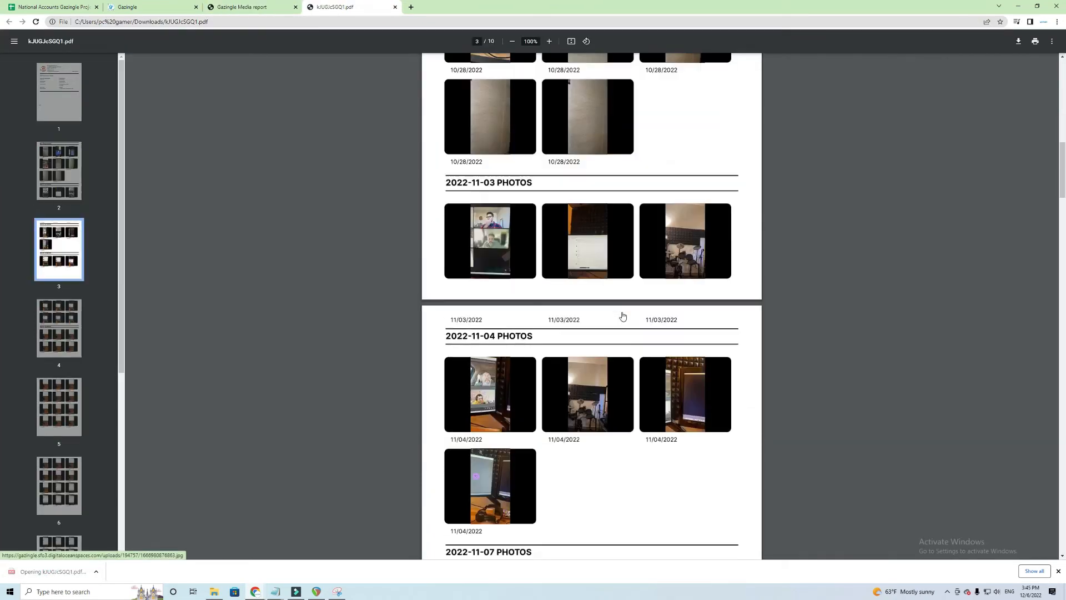
scroll(623, 316, "down", 10)
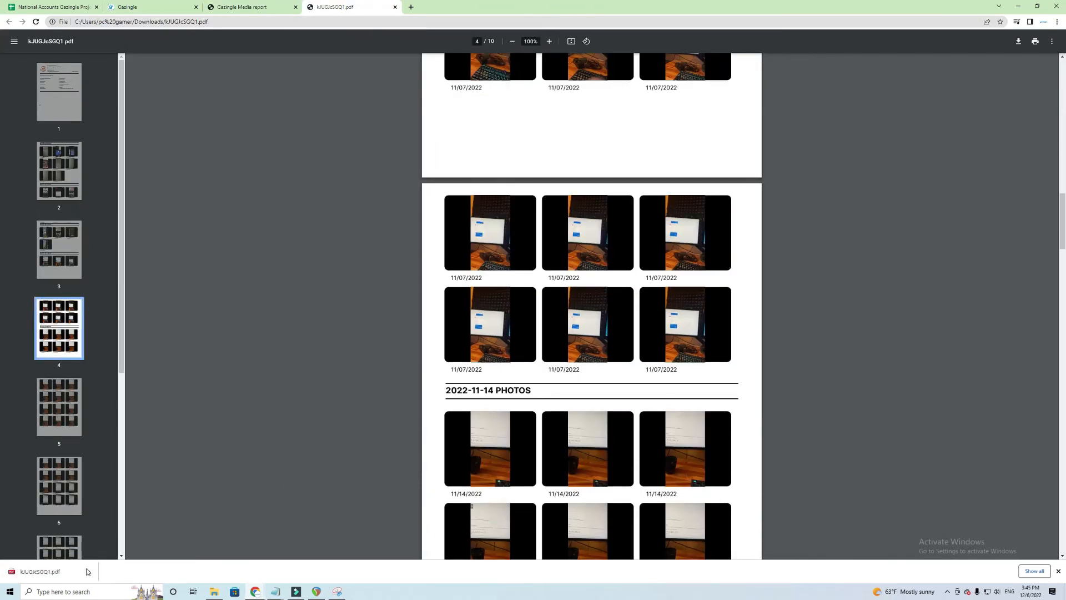
left_click(86, 572)
left_click(107, 548)
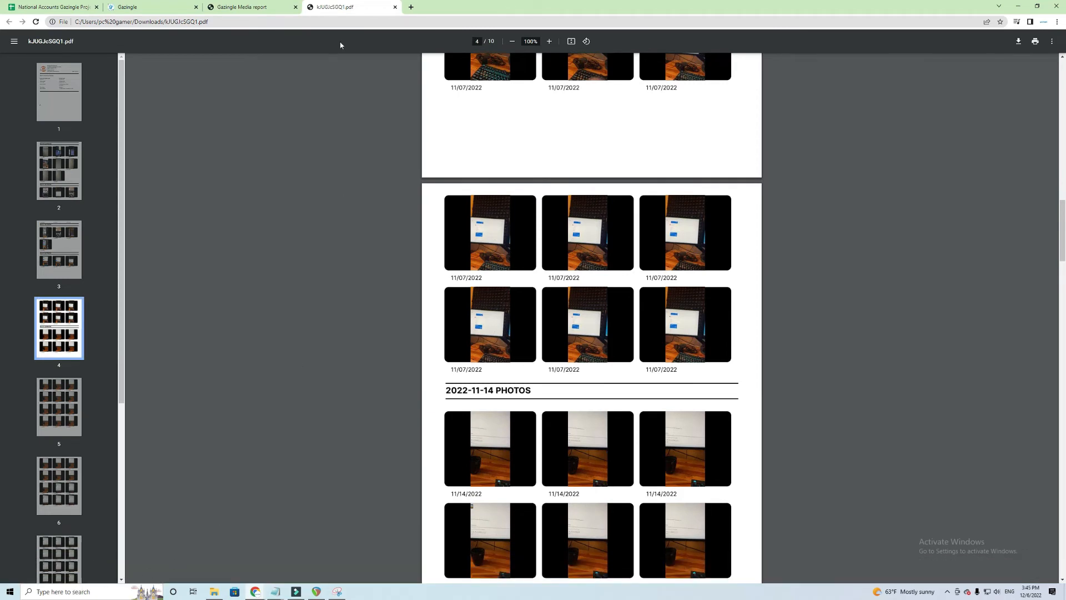
left_click(175, 3)
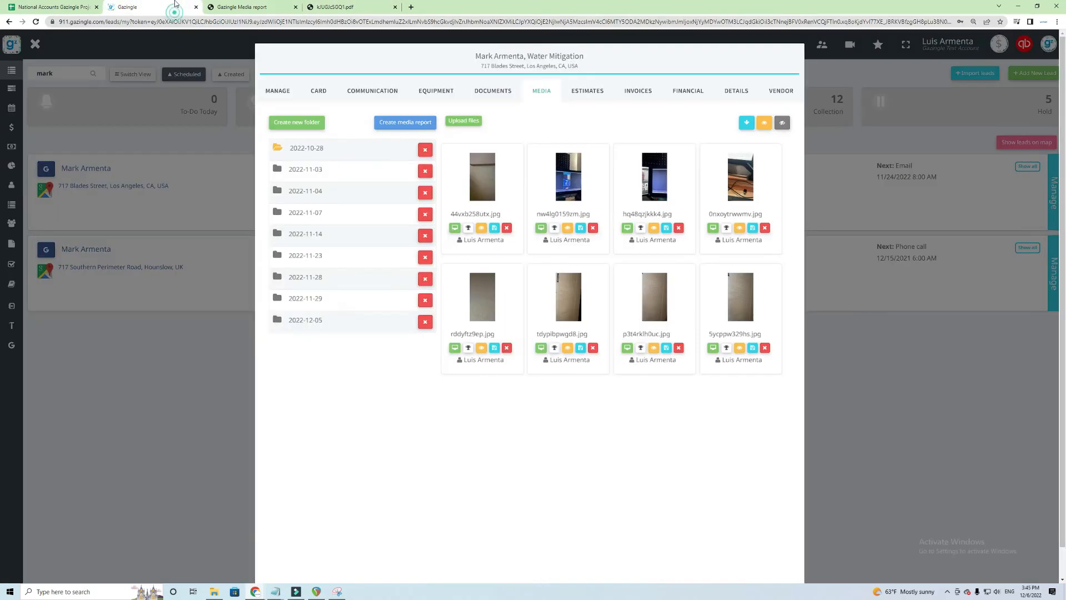
Switch to the DOCUMENTS tab, then close the lead window to reach the leads board
left_click(505, 91)
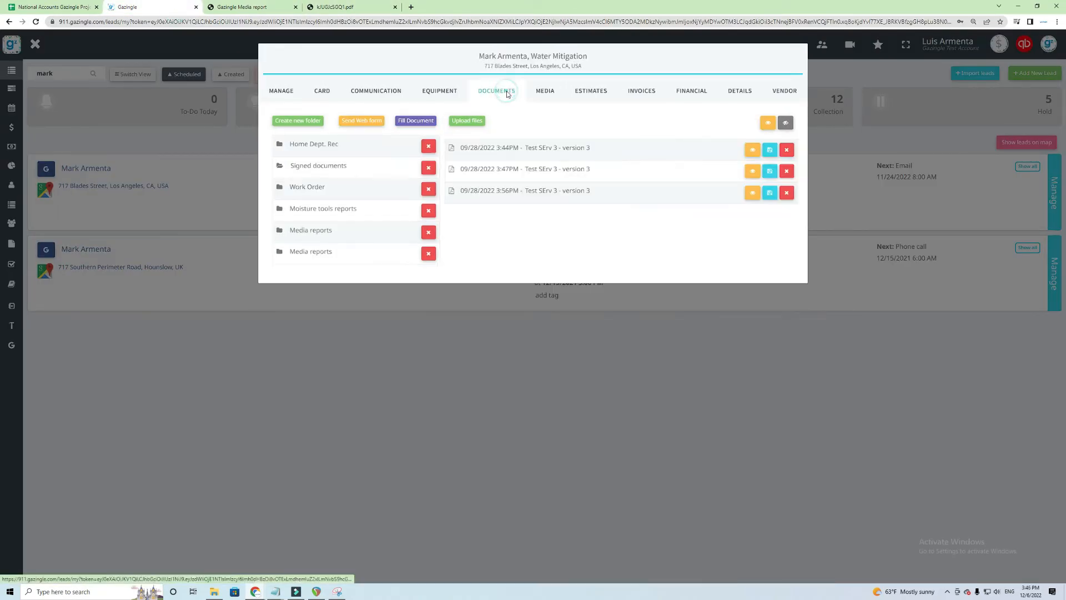
left_click(659, 392)
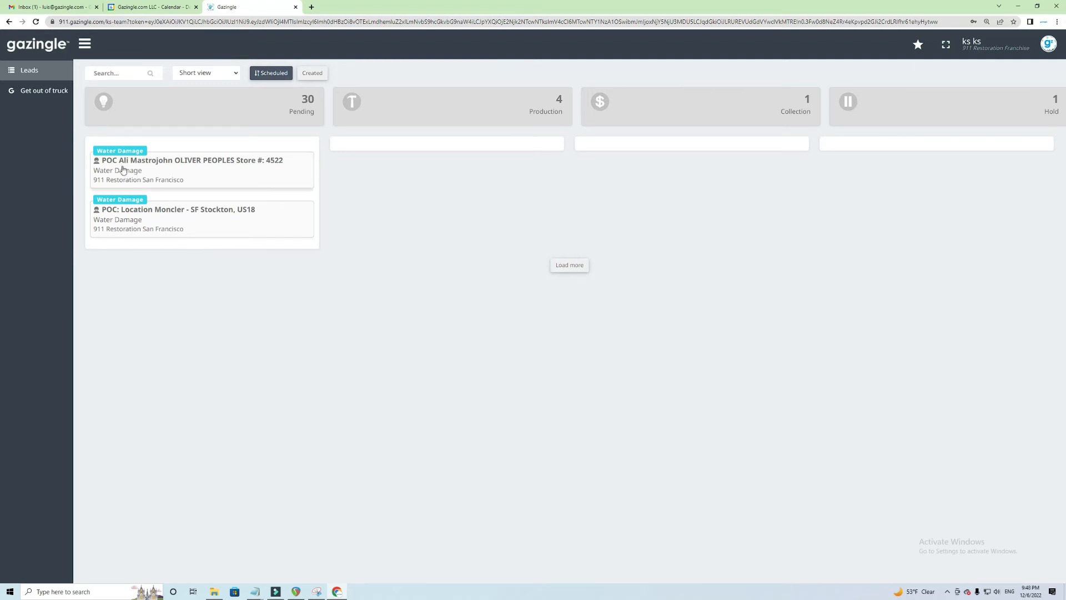
Search the leads board for 'Ali', then reload it and search for 'san fra'
left_click(33, 71)
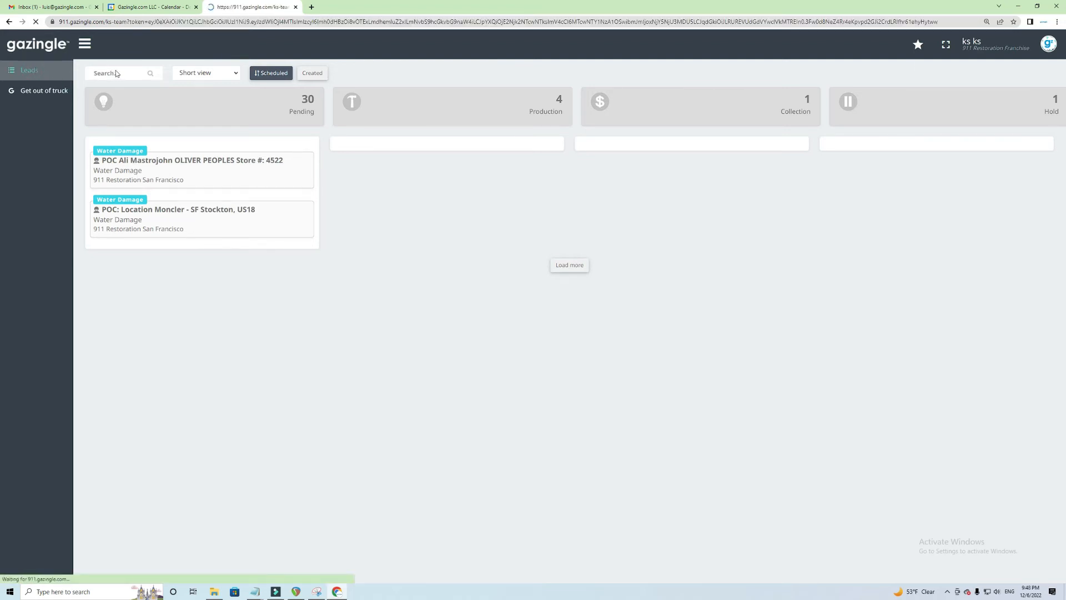
left_click(118, 74)
type("Ali")
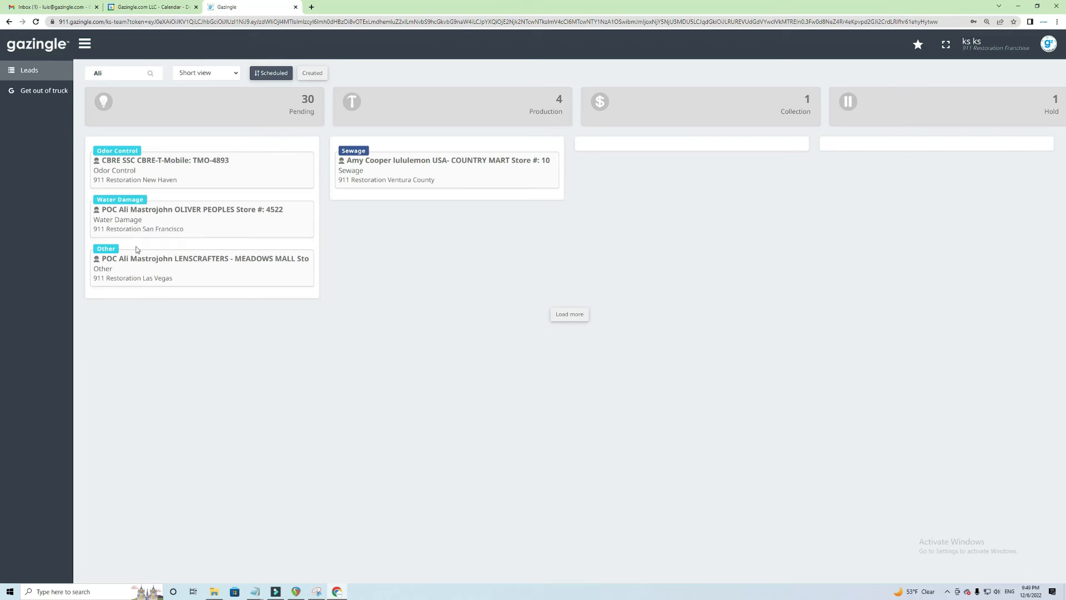
left_click(29, 74)
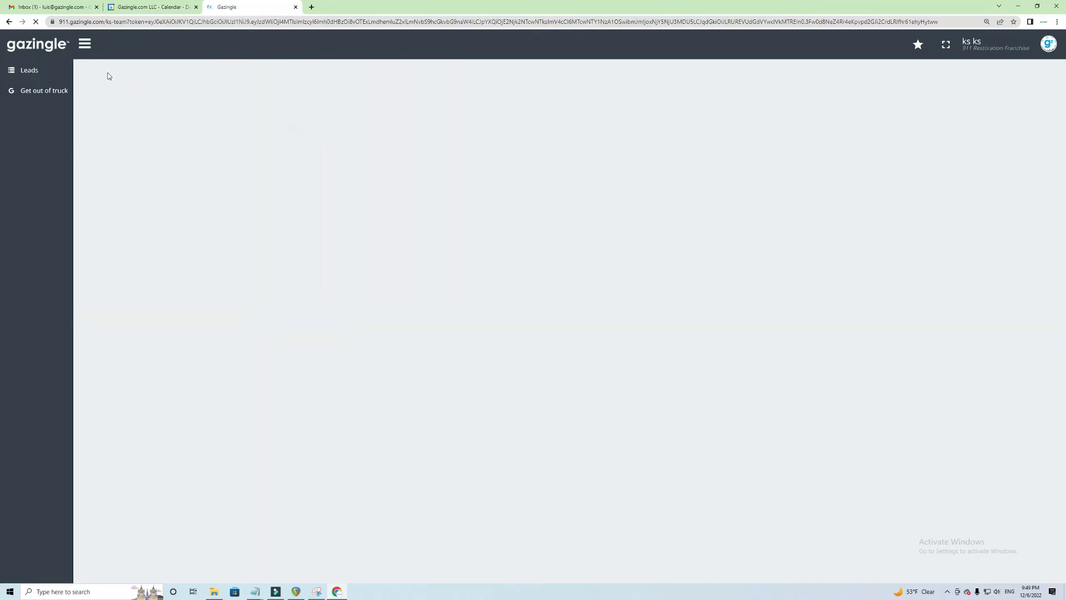
left_click(110, 74)
type("san fran")
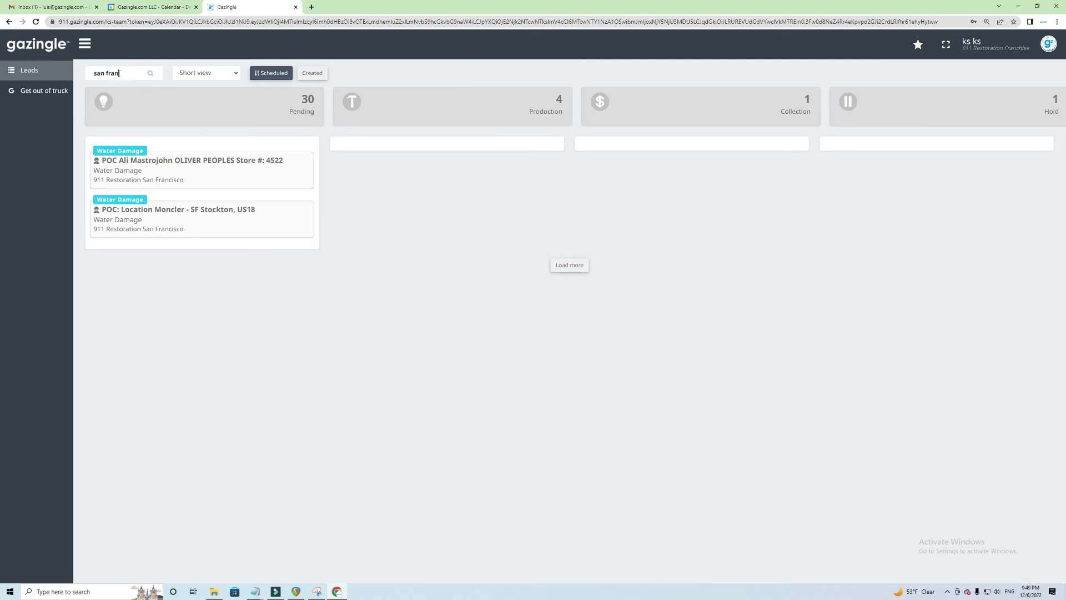
Replace the search text with 4522 to narrow the board to the store 4522 lead
triple_click(119, 73)
type("4522")
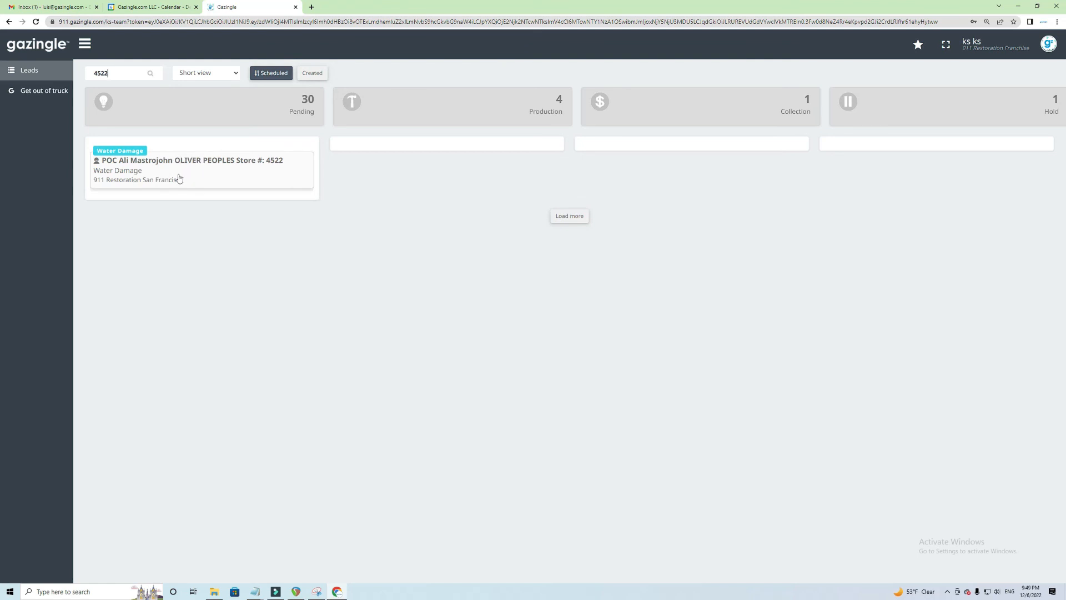
left_click(234, 74)
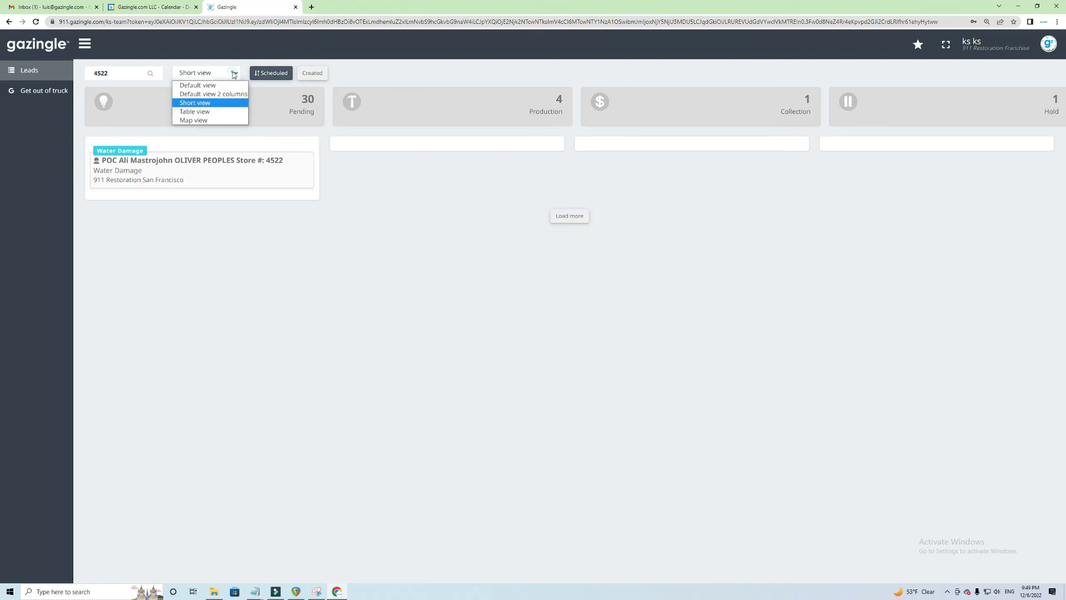
Switch the leads board to Default view, search for '140', then reload the full leads list
left_click(216, 86)
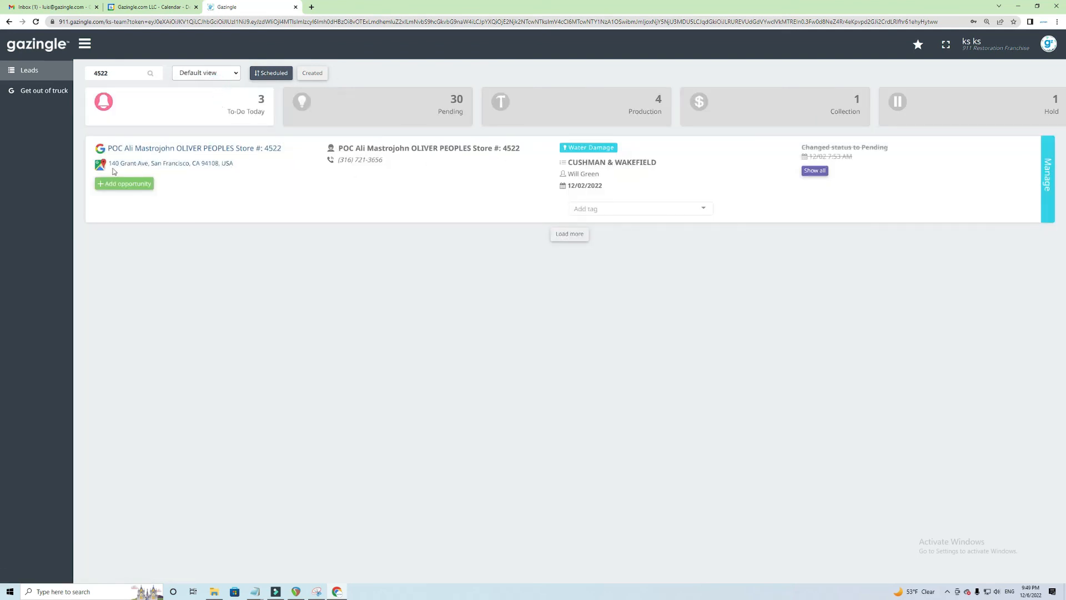
double_click(117, 74)
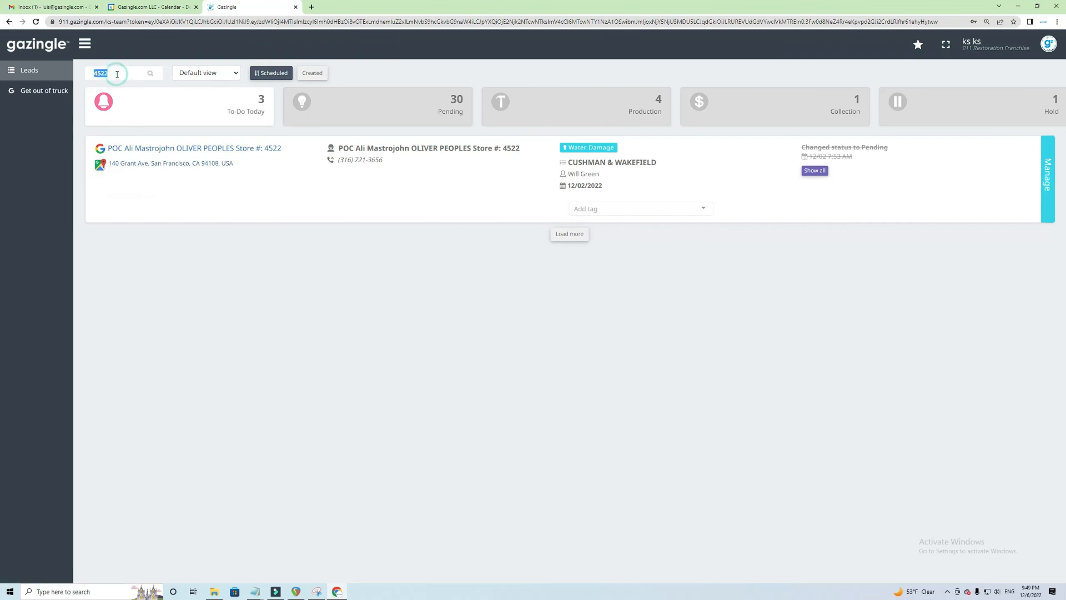
mouse_move(155, 160)
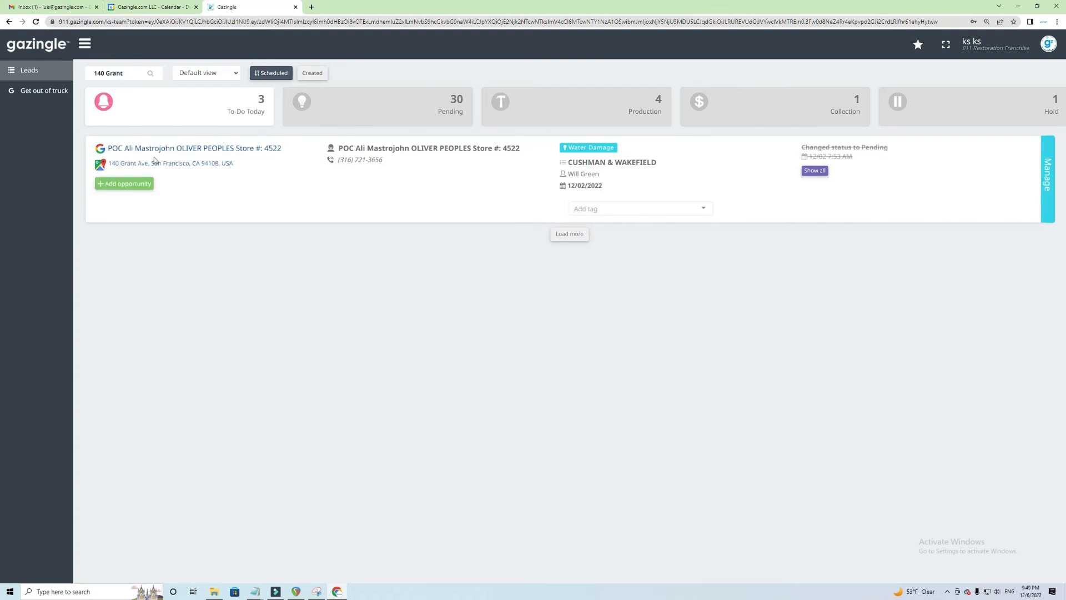
left_click(27, 71)
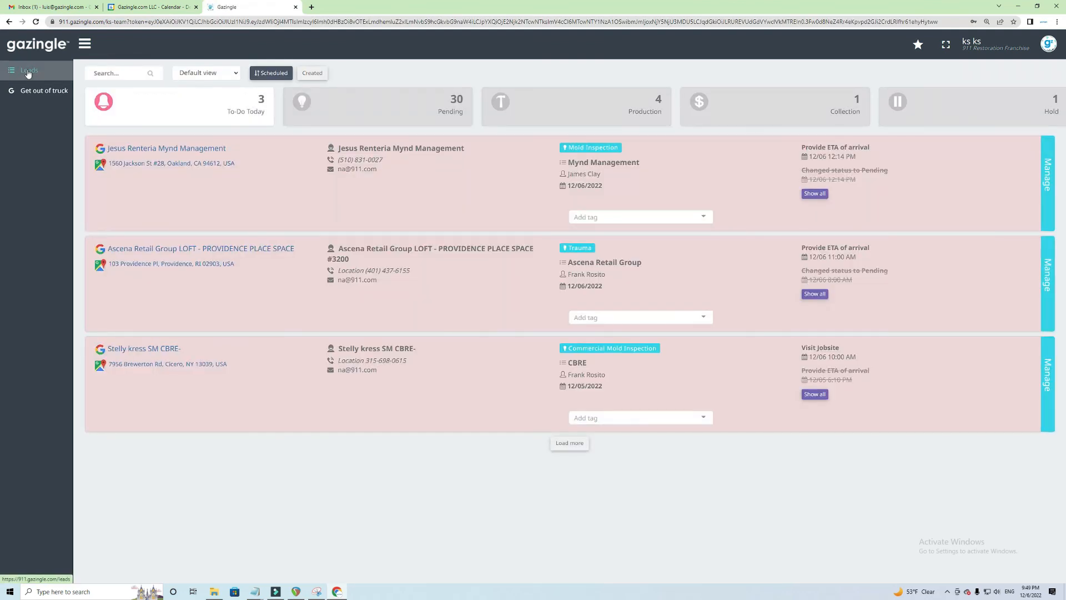